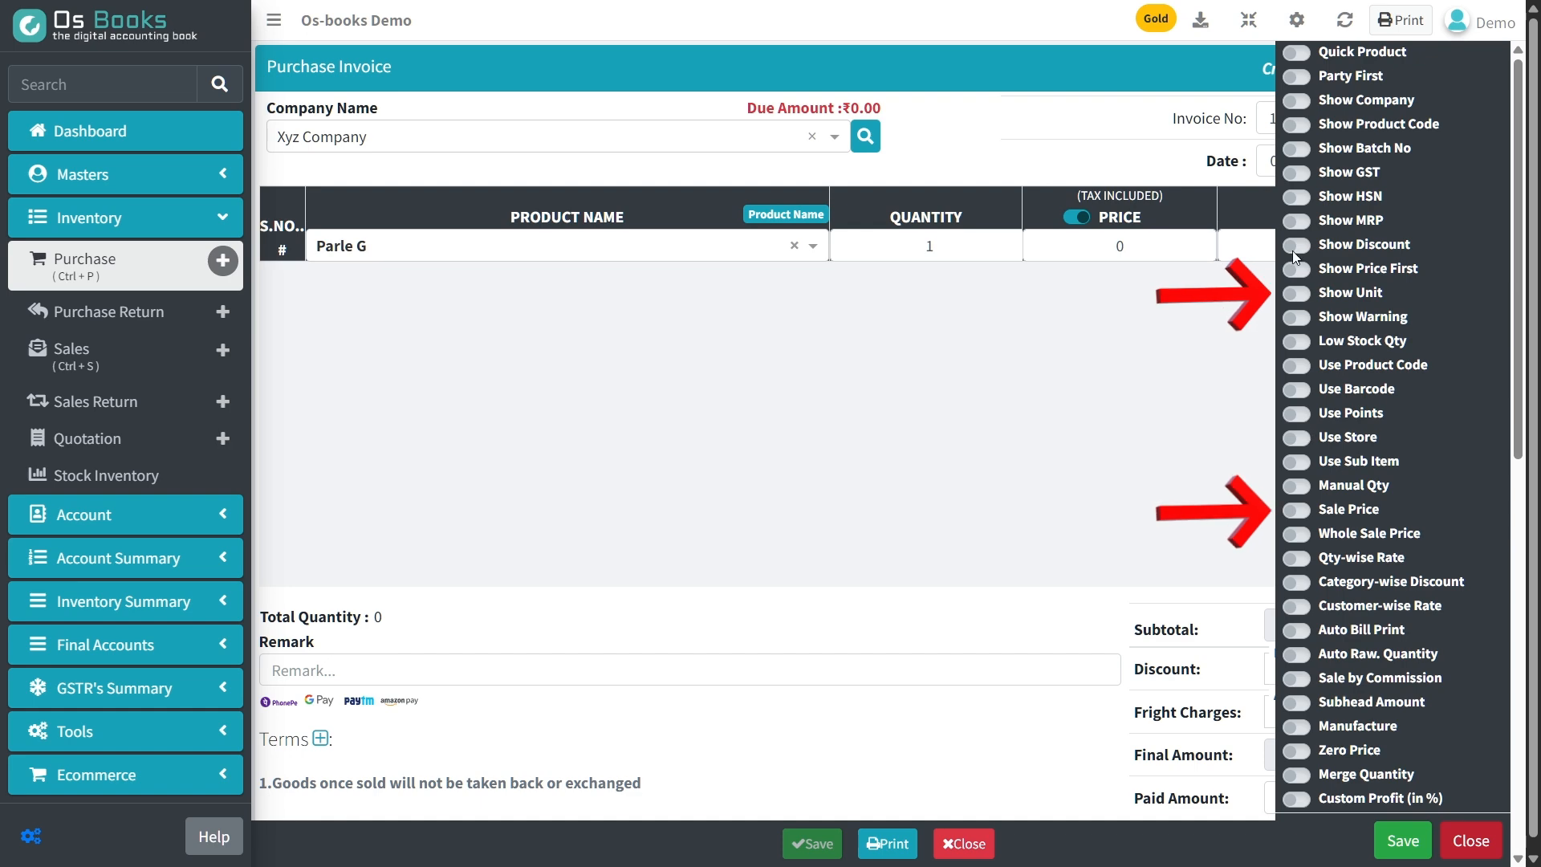
# Enable the Show Unit and Sale Price options in the invoice settings and save them.
pyautogui.click(1296, 509)
pyautogui.click(1401, 838)
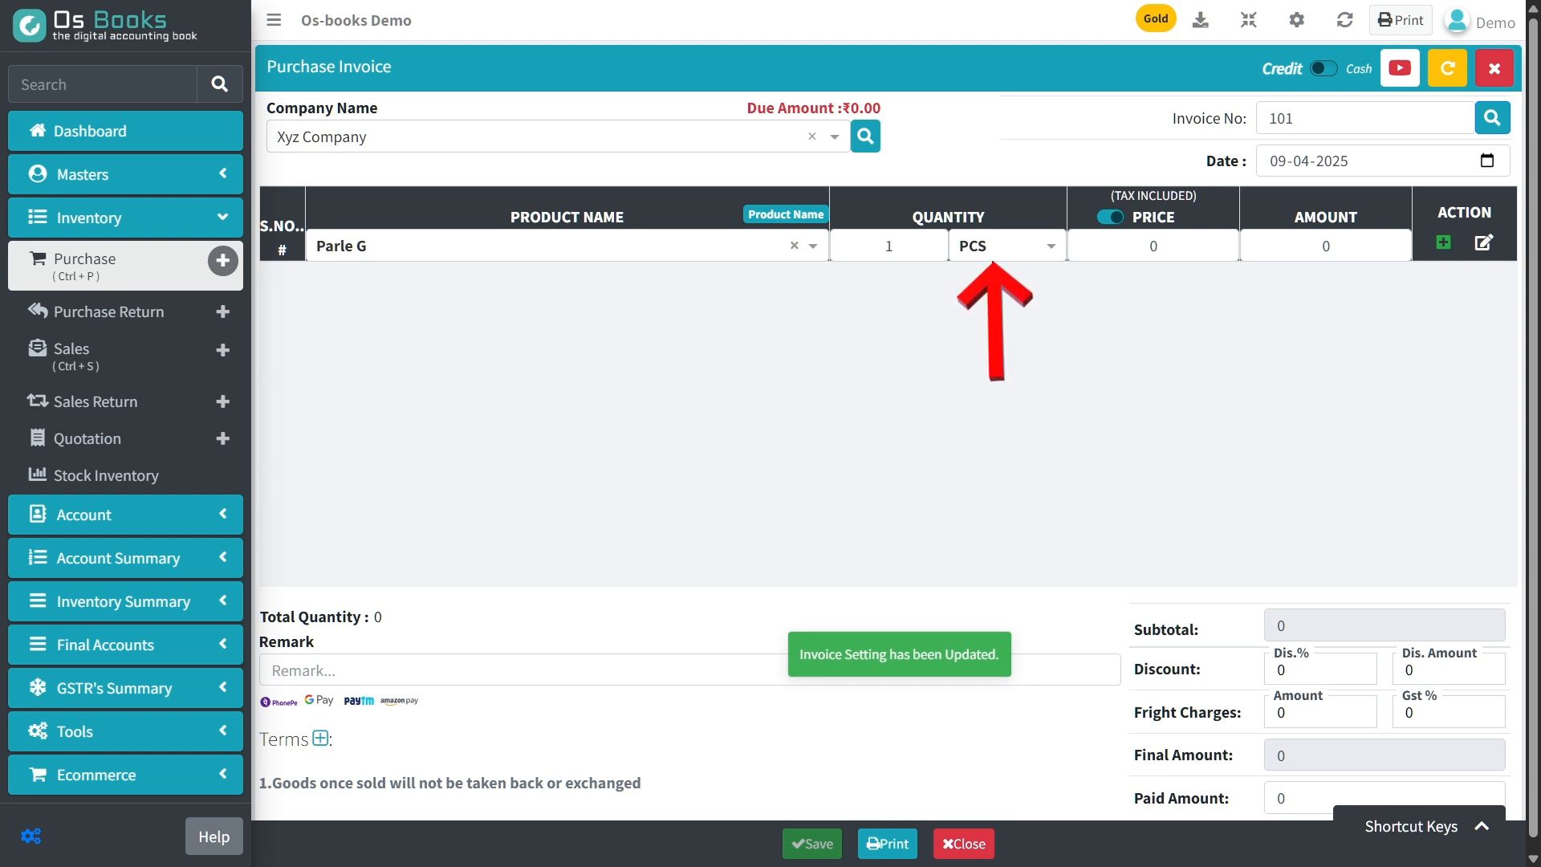
# Create a new unit Pac for Parle G with GST UQC PAC-PACKS, containing 10 PCS.
pyautogui.click(1009, 257)
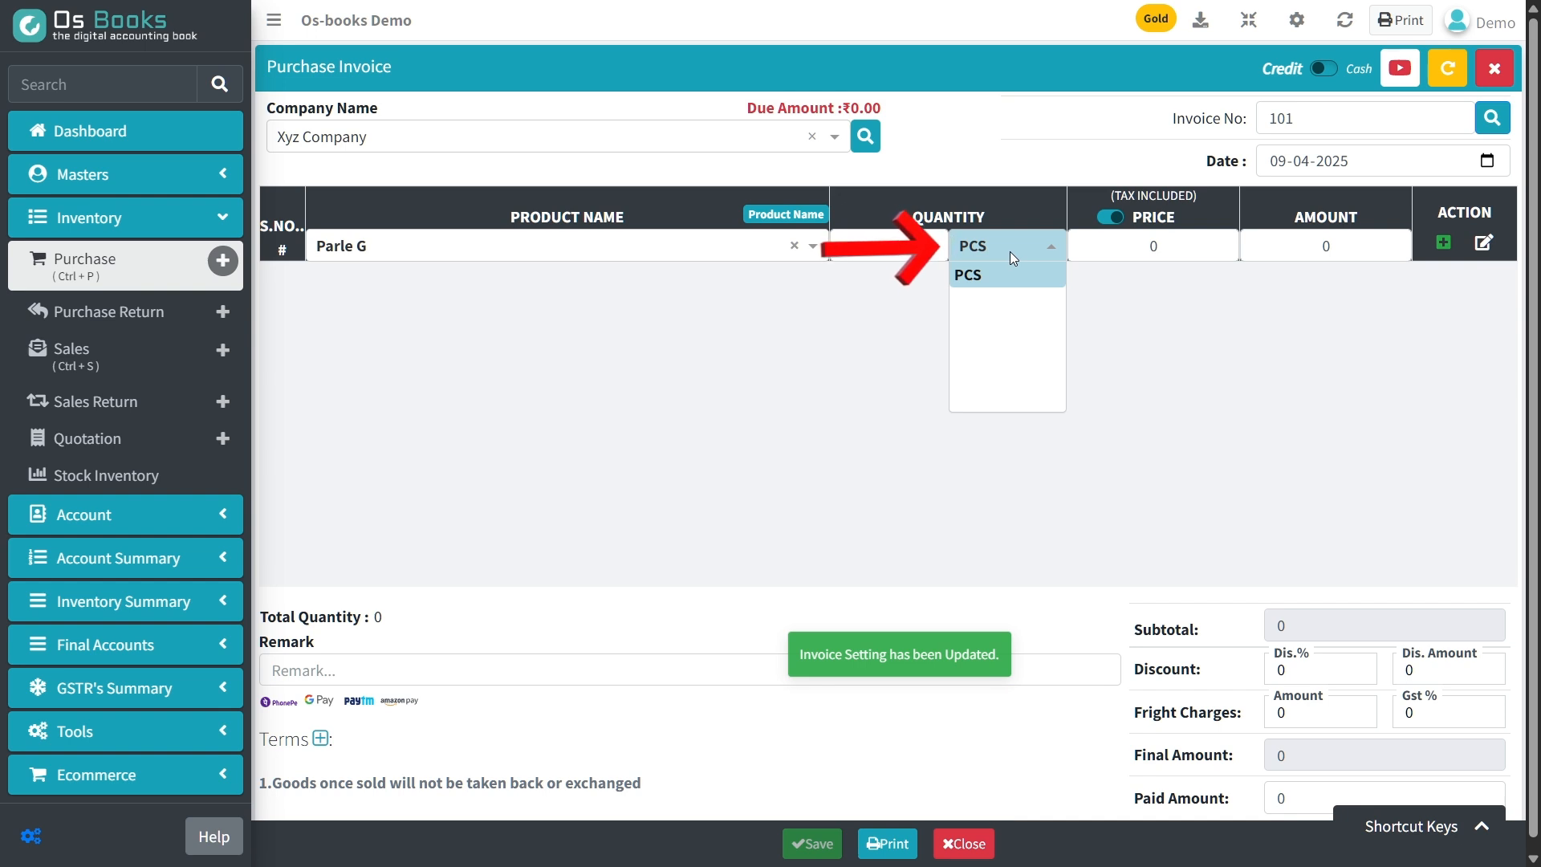
pyautogui.write('Pac')
pyautogui.press('Return')
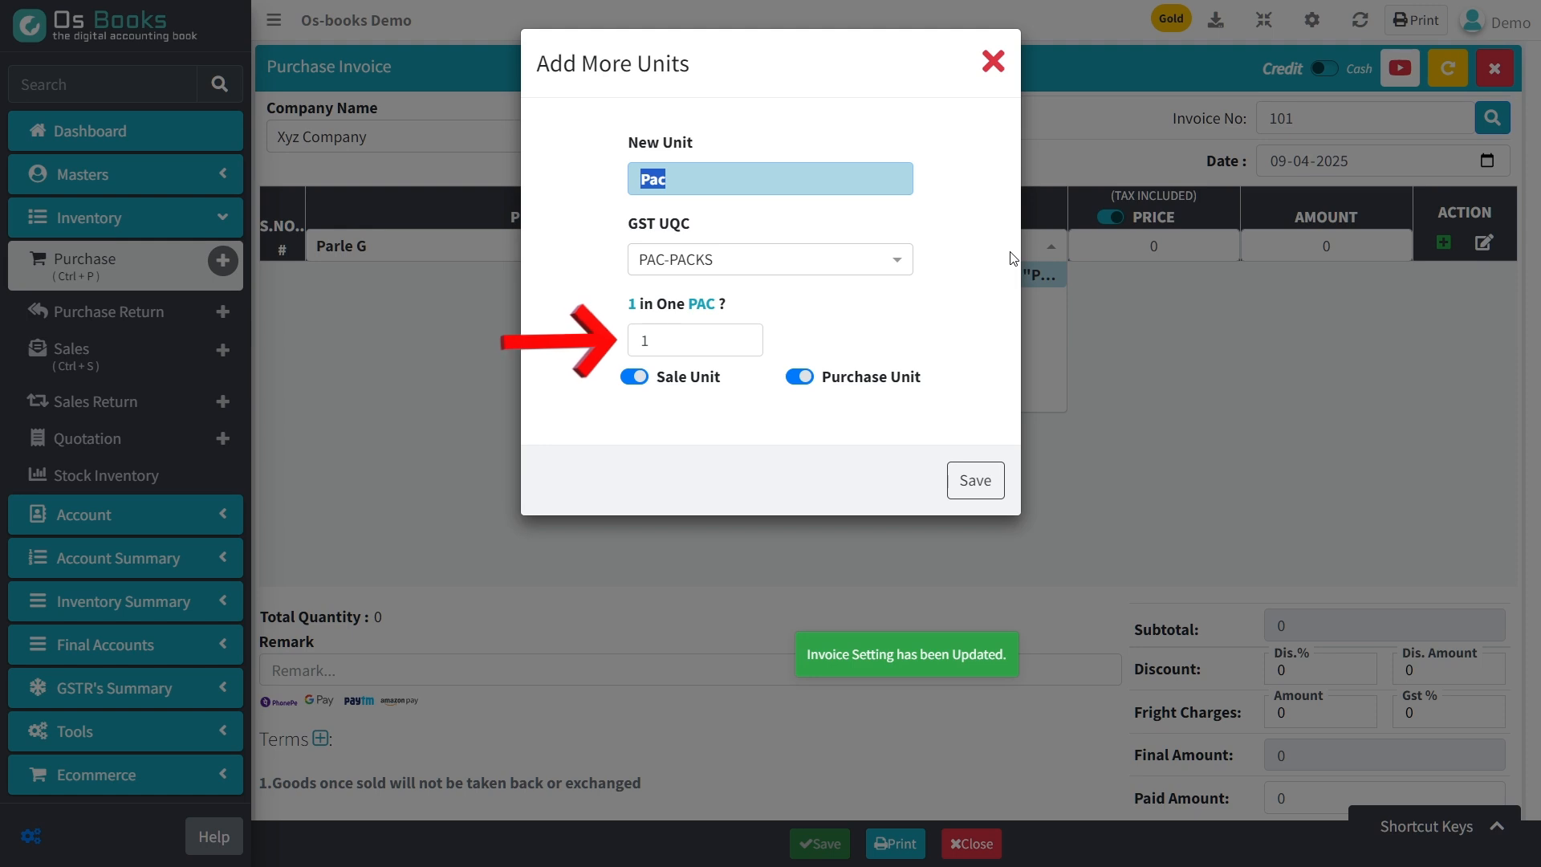
pyautogui.press('Tab')
pyautogui.press('Tab')
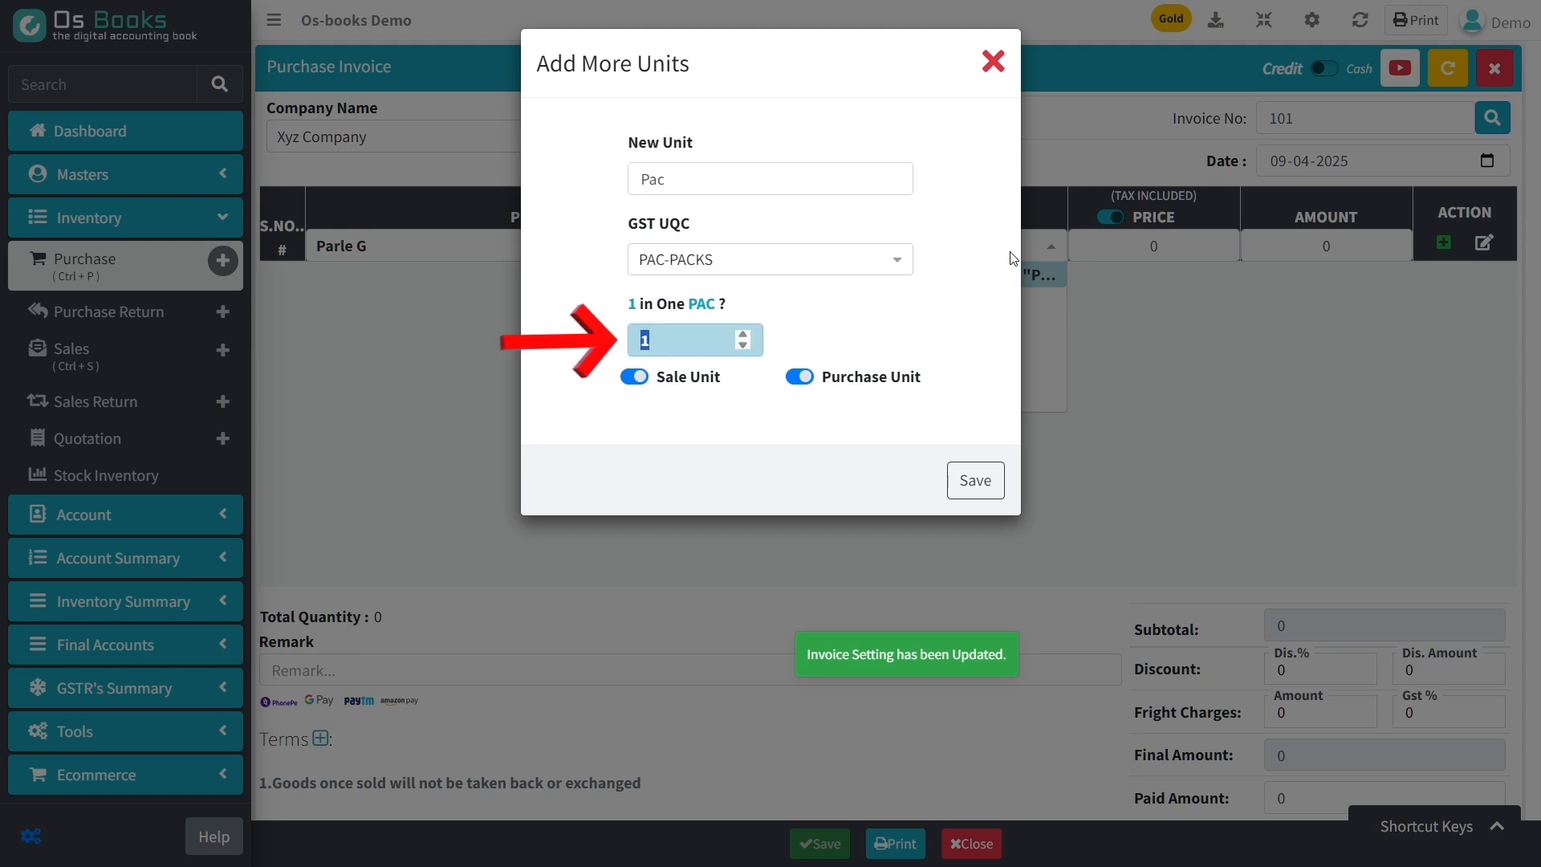
pyautogui.write('0')
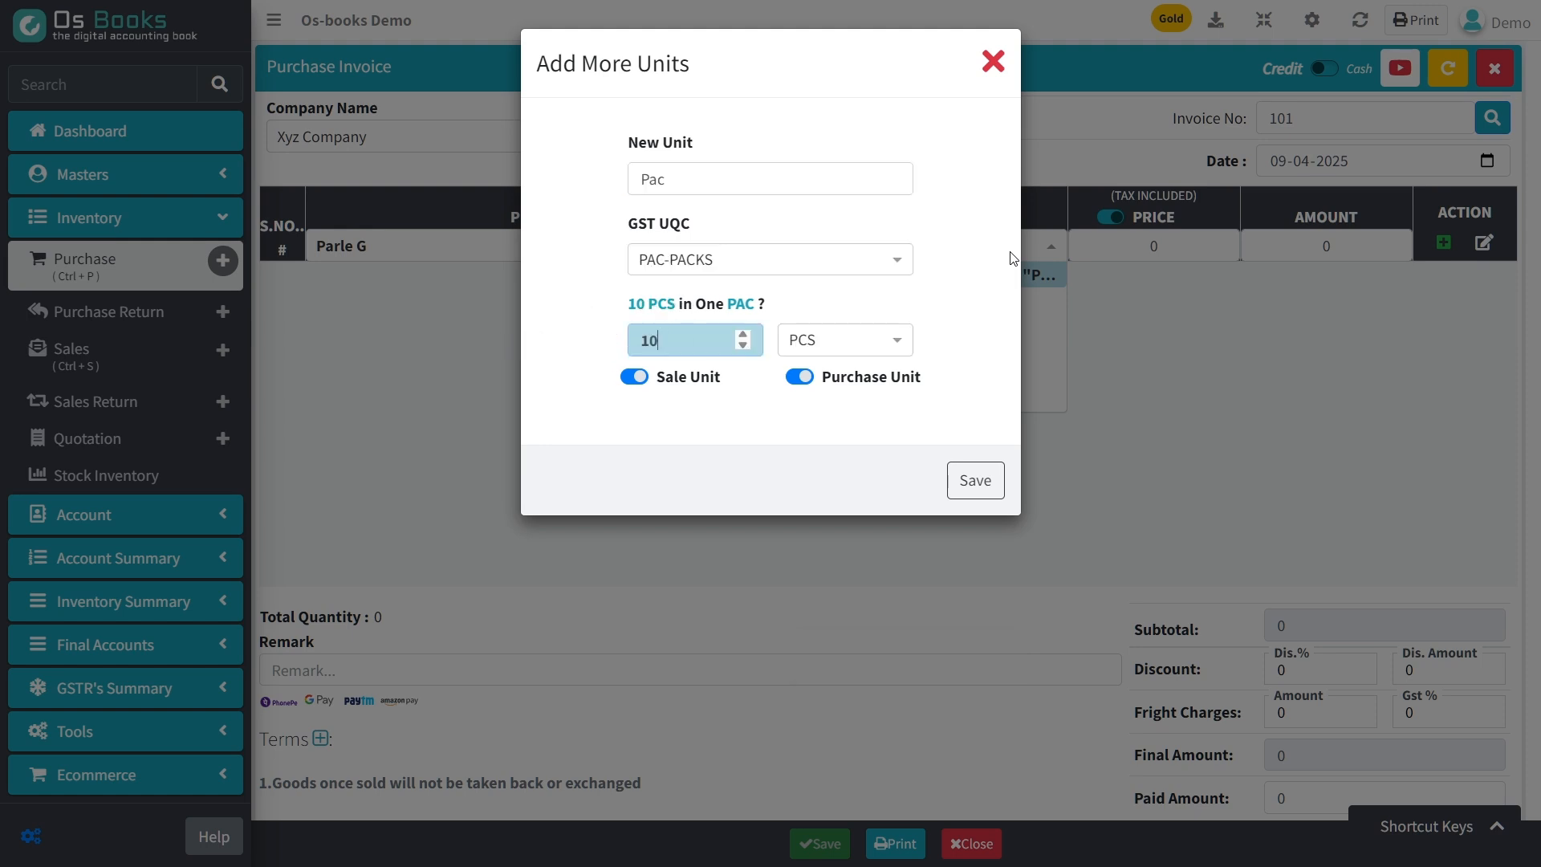
pyautogui.press('Tab')
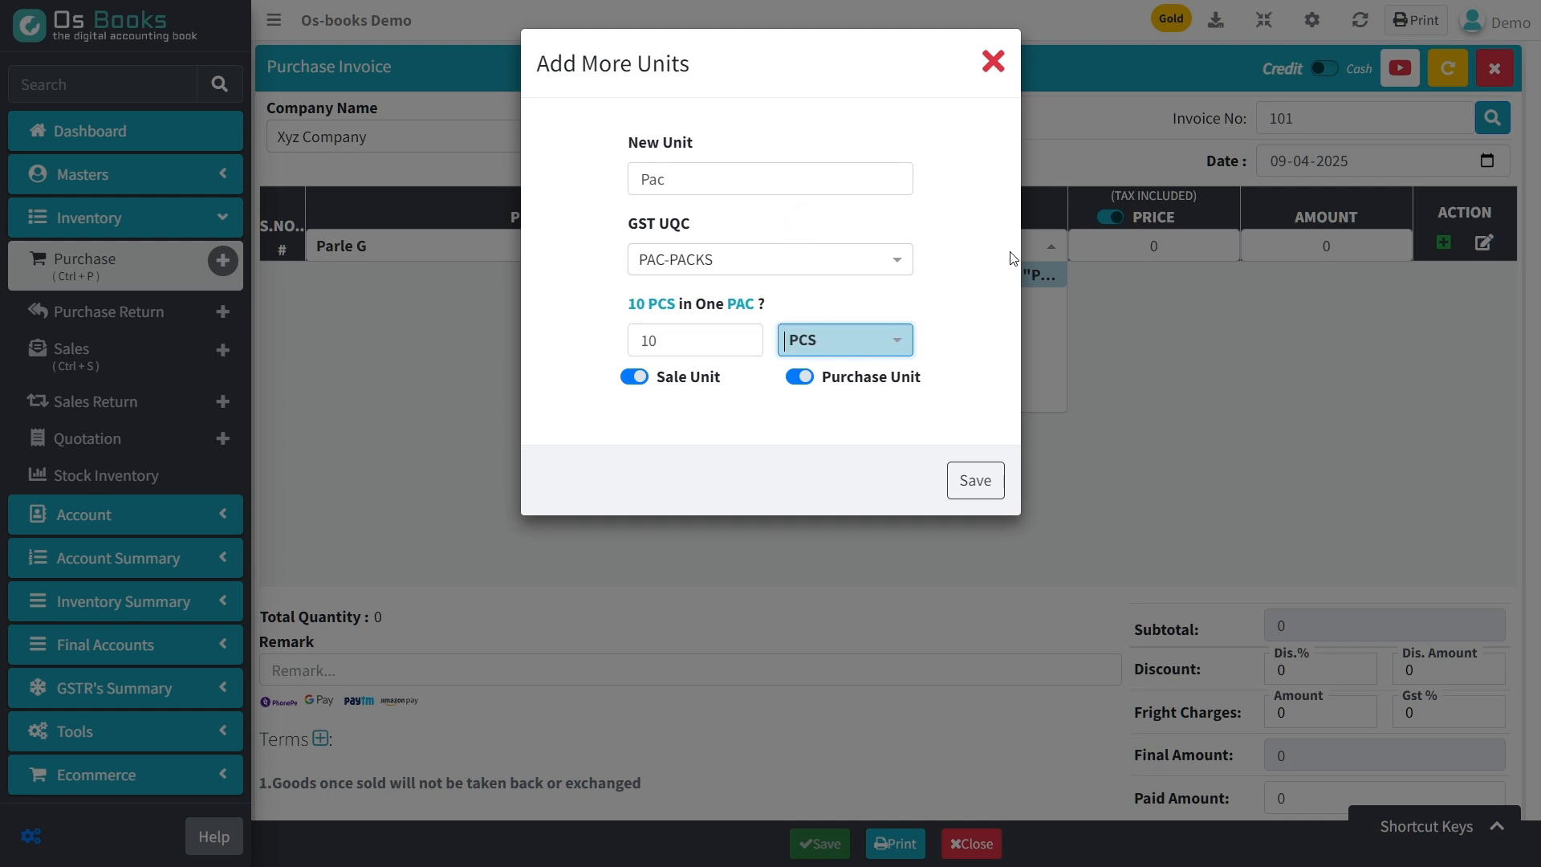
# Create a new unit Box for Parle G with GST UQC BOX-BOX, containing 10 Pac.
pyautogui.write('Box')
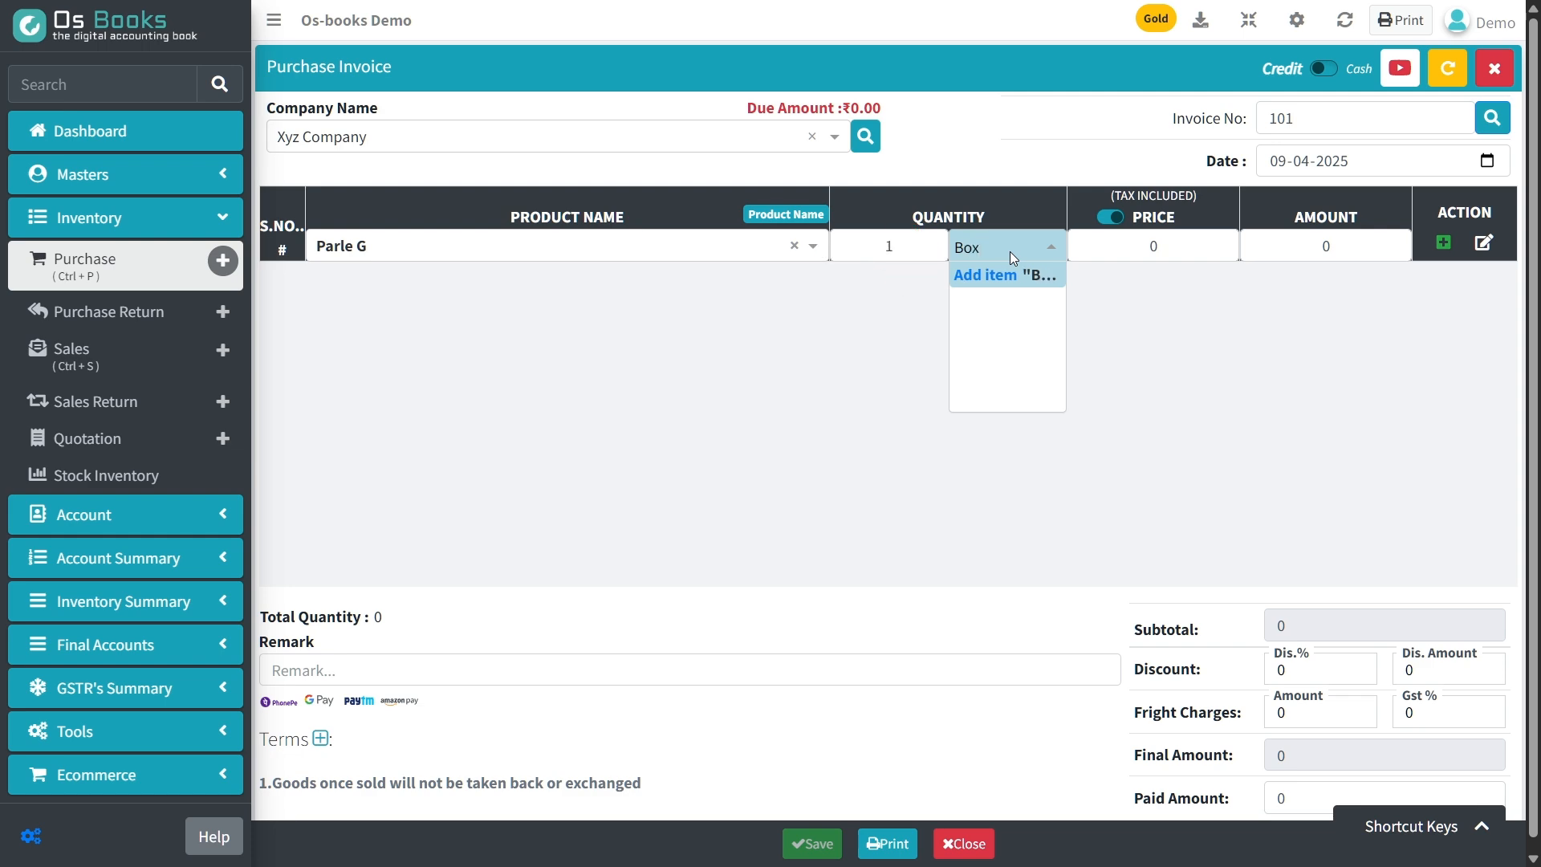
pyautogui.press('Return')
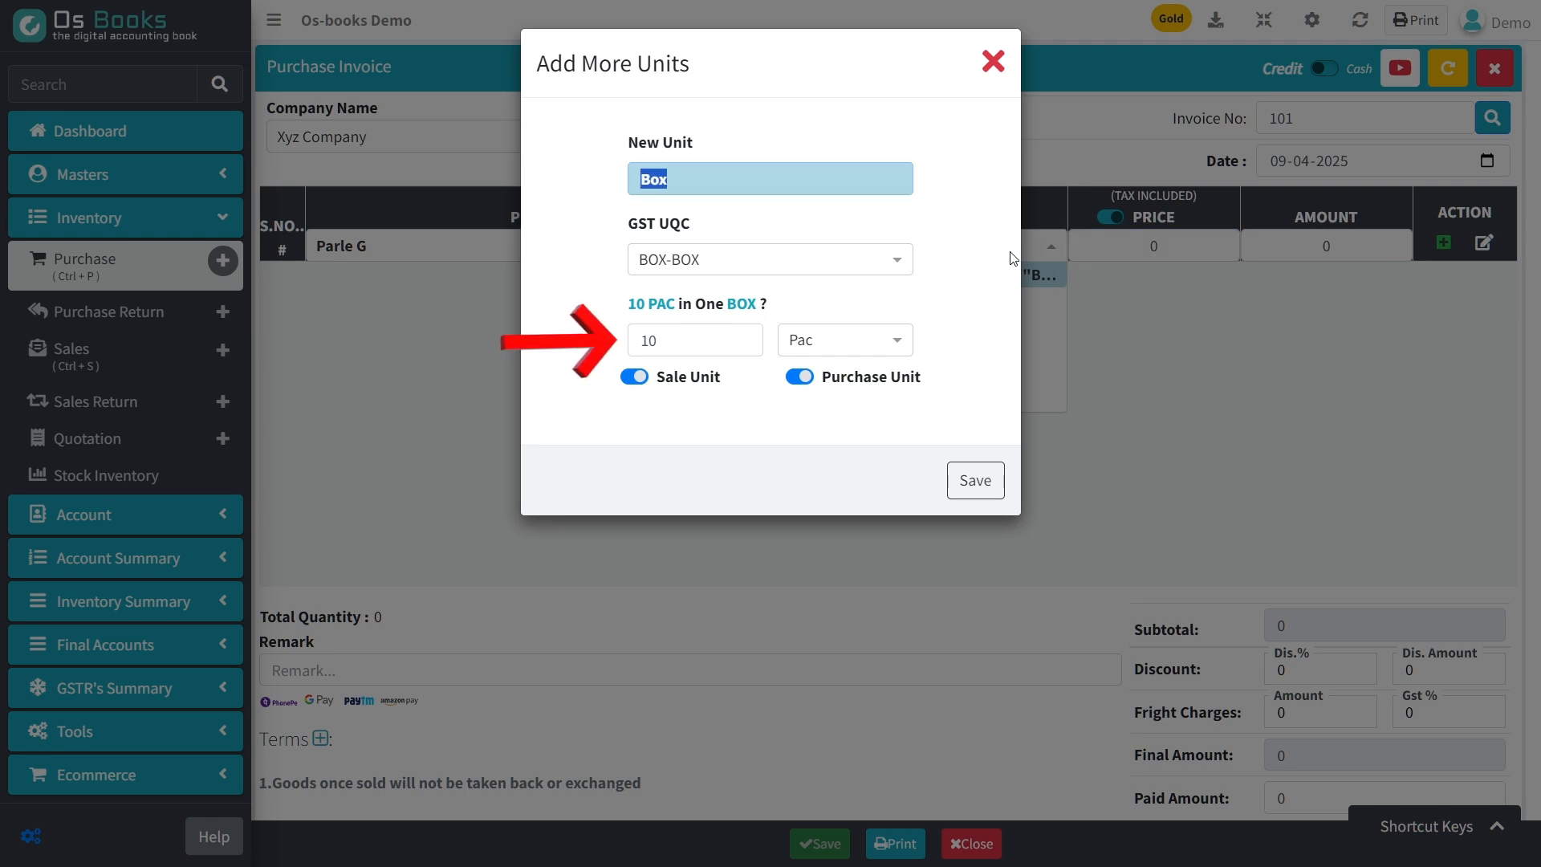
pyautogui.press('Tab')
pyautogui.press('Tab')
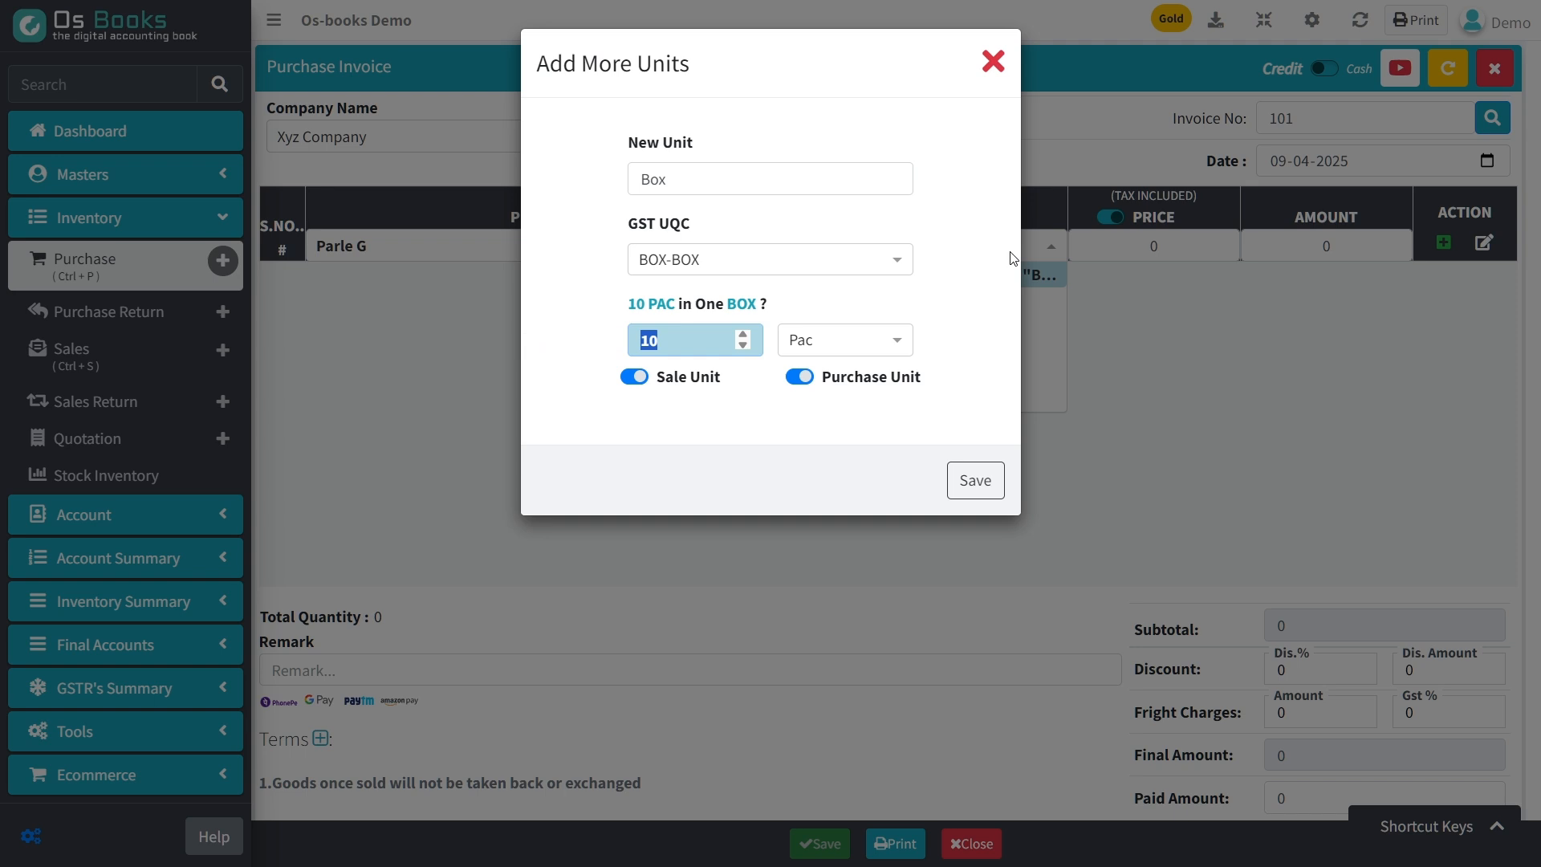
pyautogui.press('Tab')
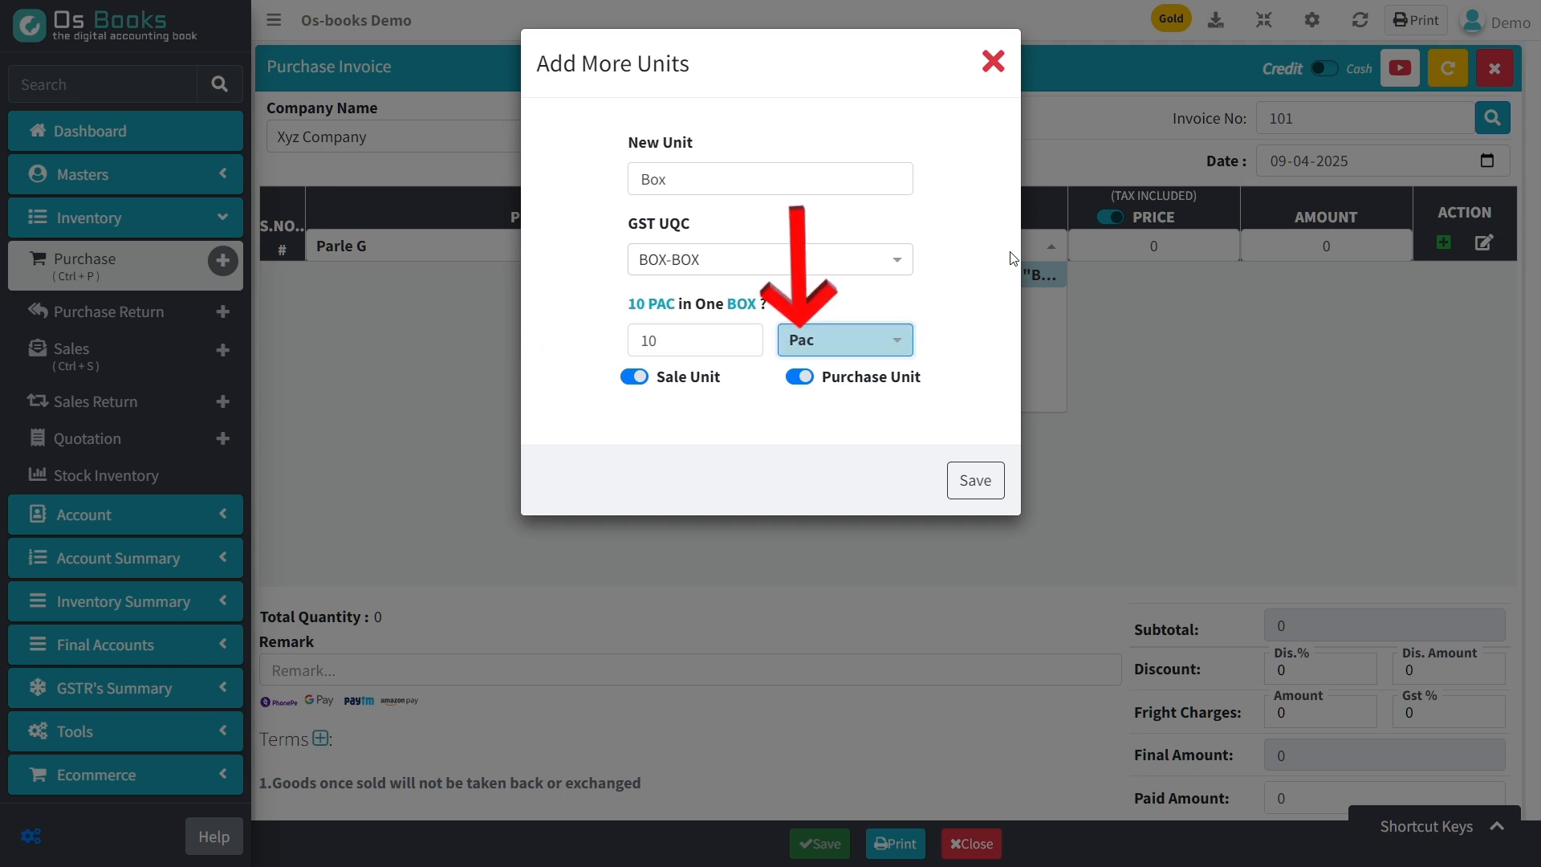
pyautogui.press('Return')
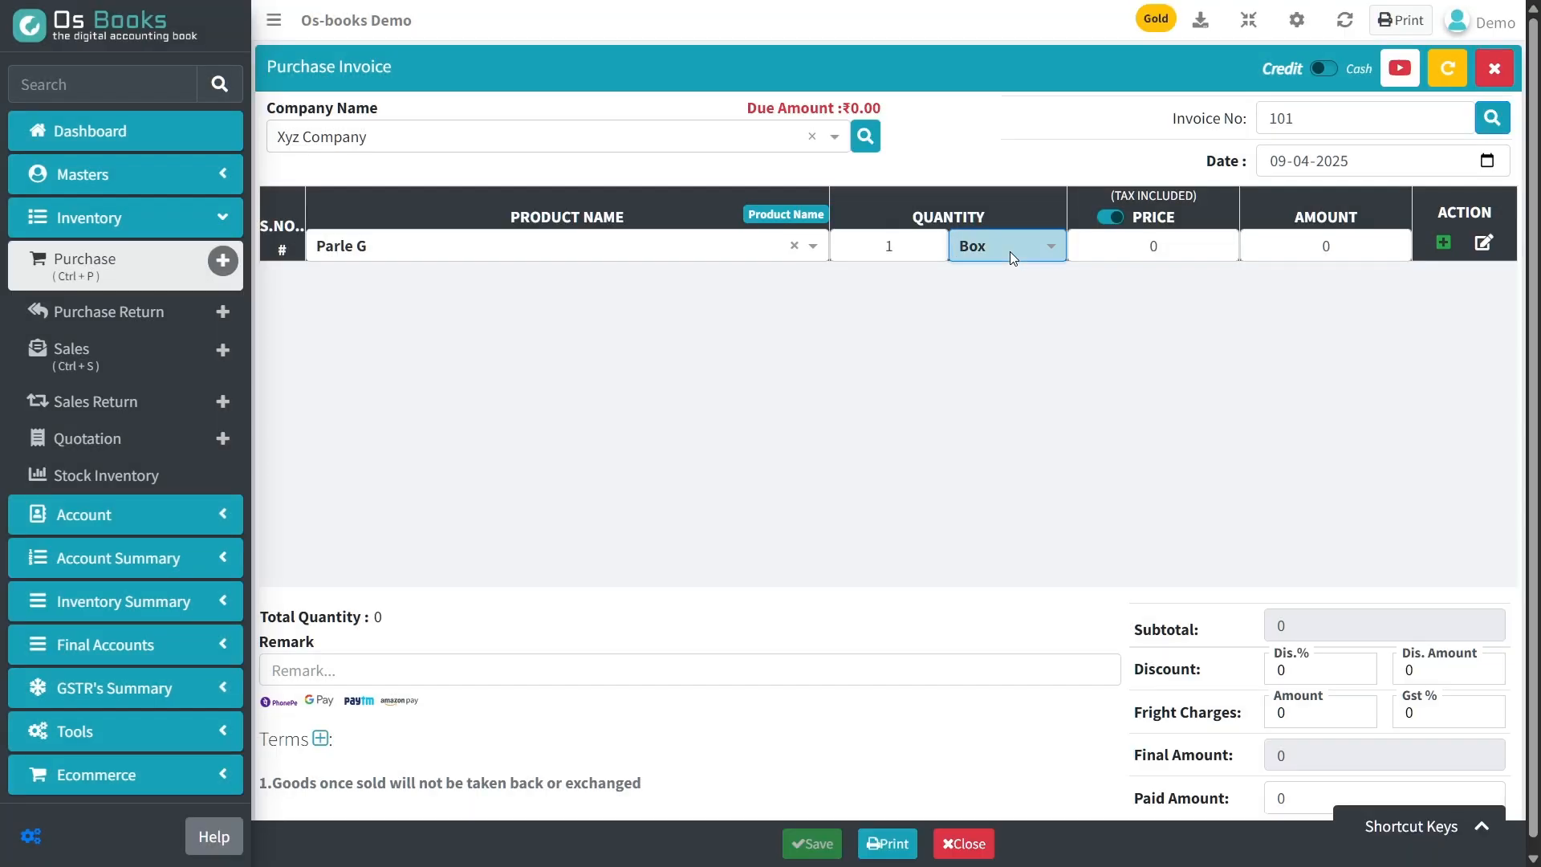
# Set the purchase price of one Box of Parle G to 400 and confirm the product line.
pyautogui.press('Tab')
pyautogui.write('400')
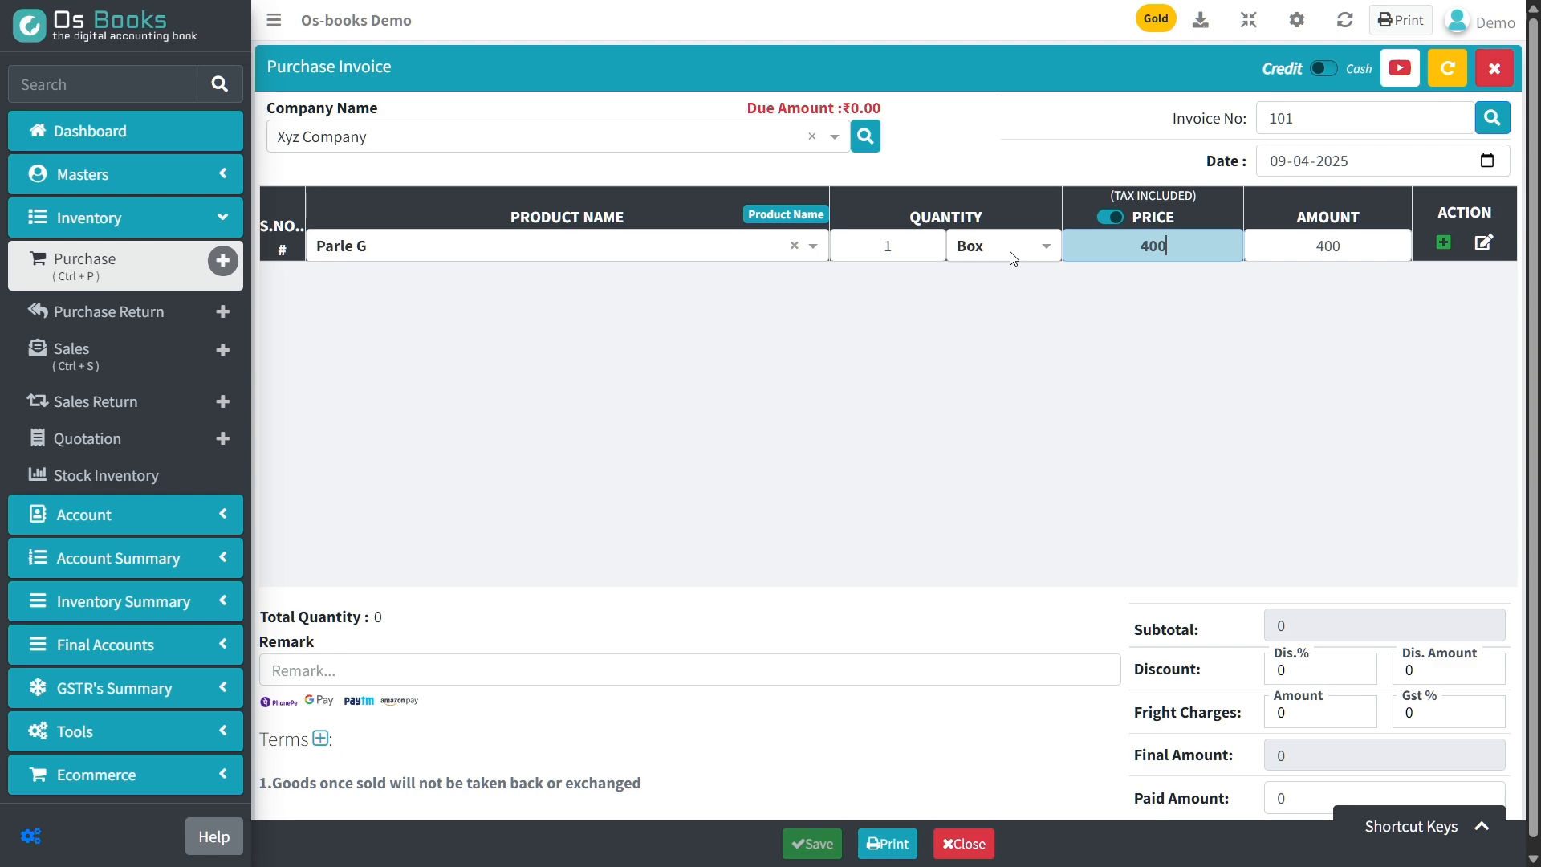
pyautogui.press('Return')
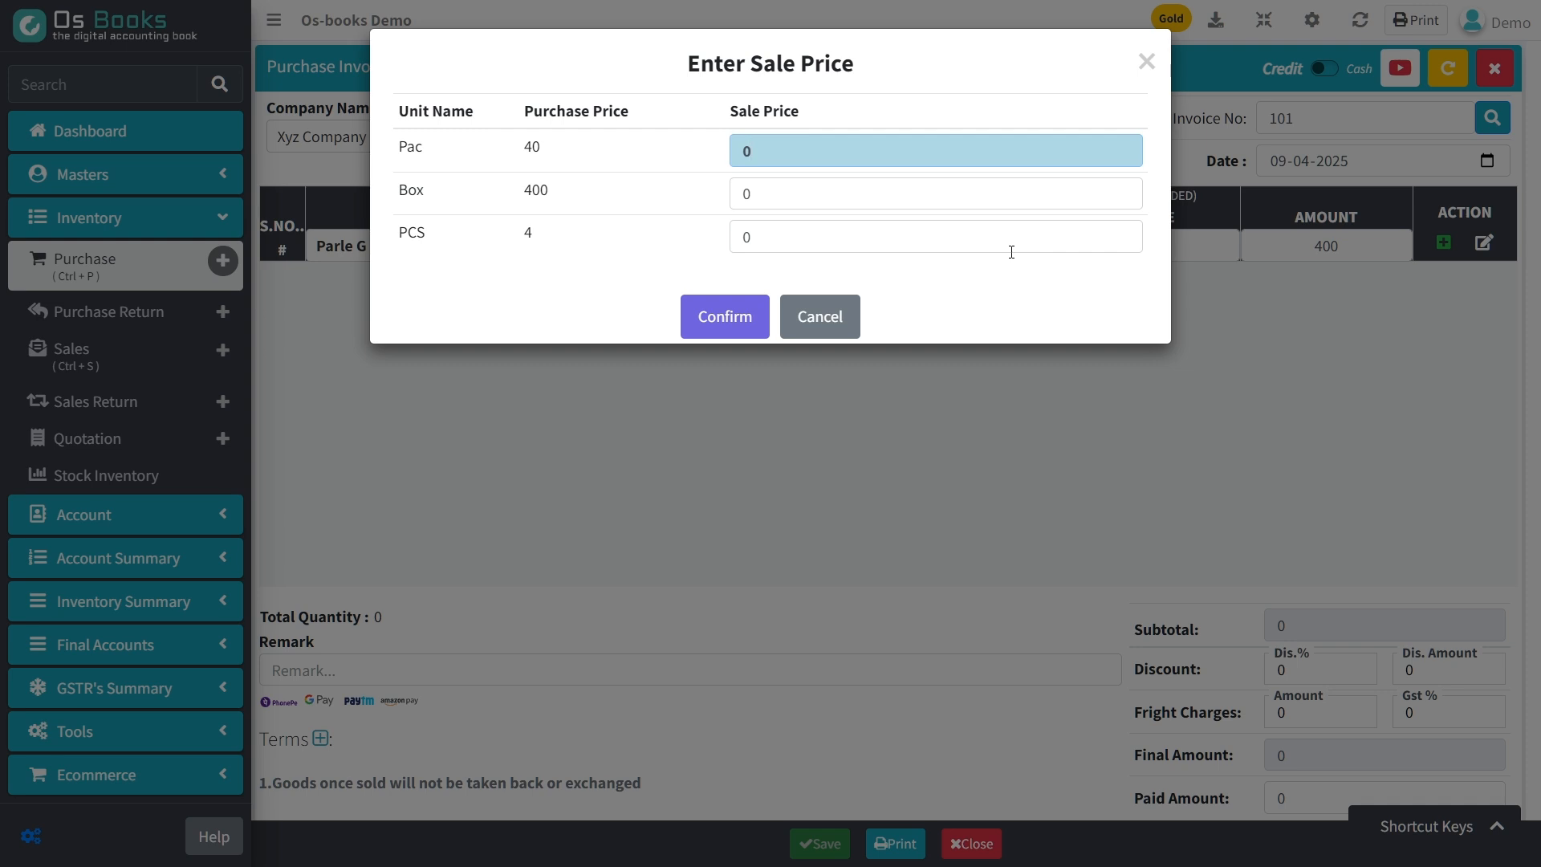
# Enter sale prices of 50 per Pac, 500 per Box and 5 per PCS, and save the purchase invoice.
pyautogui.write('50')
pyautogui.press('Tab')
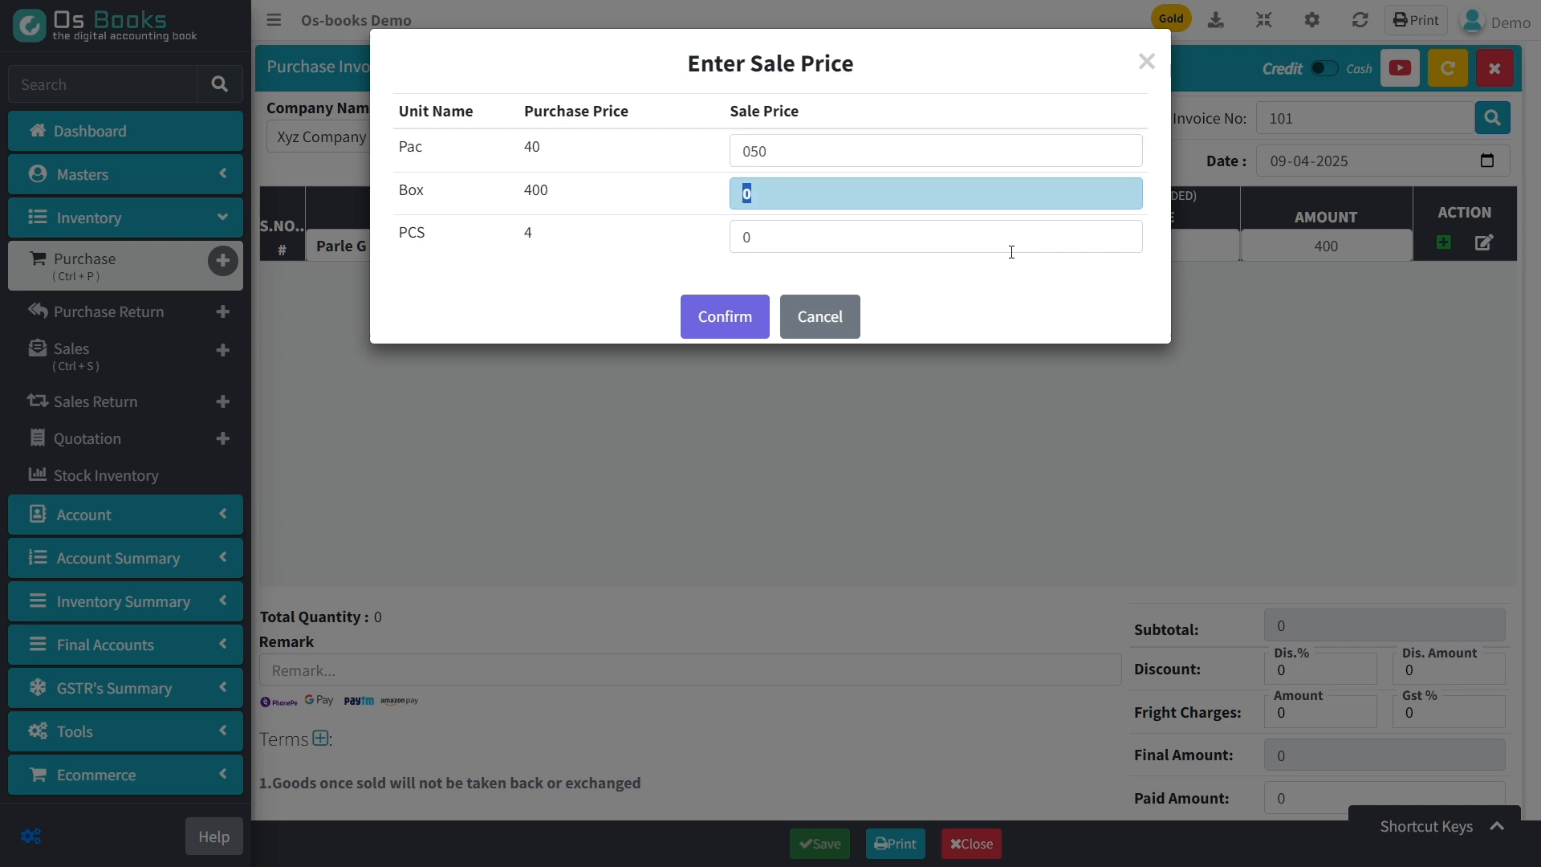
pyautogui.write('500')
pyautogui.press('Tab')
pyautogui.write('5')
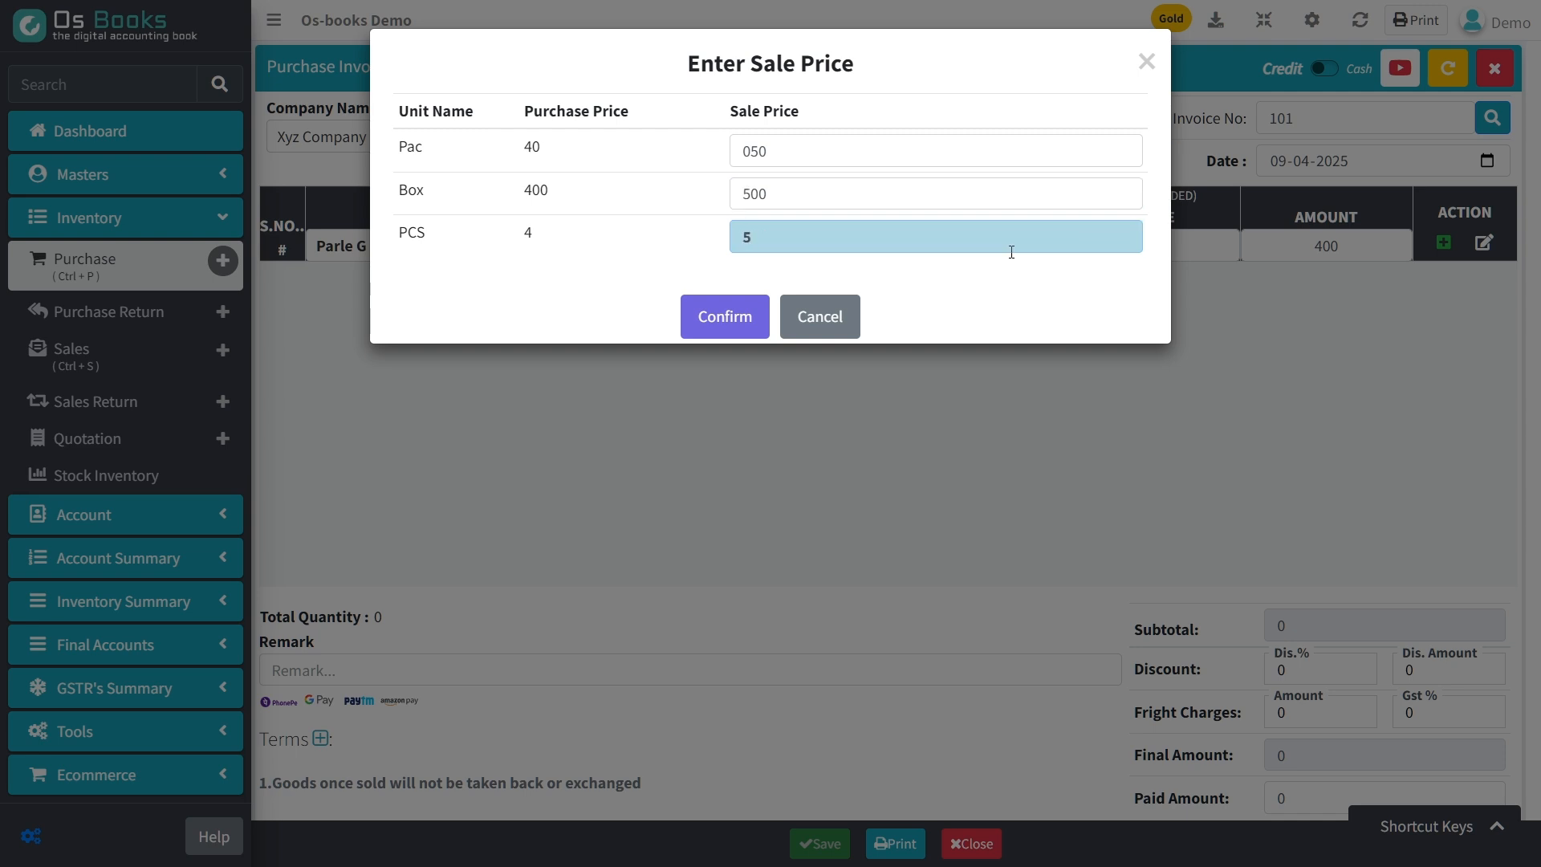
pyautogui.press('Return')
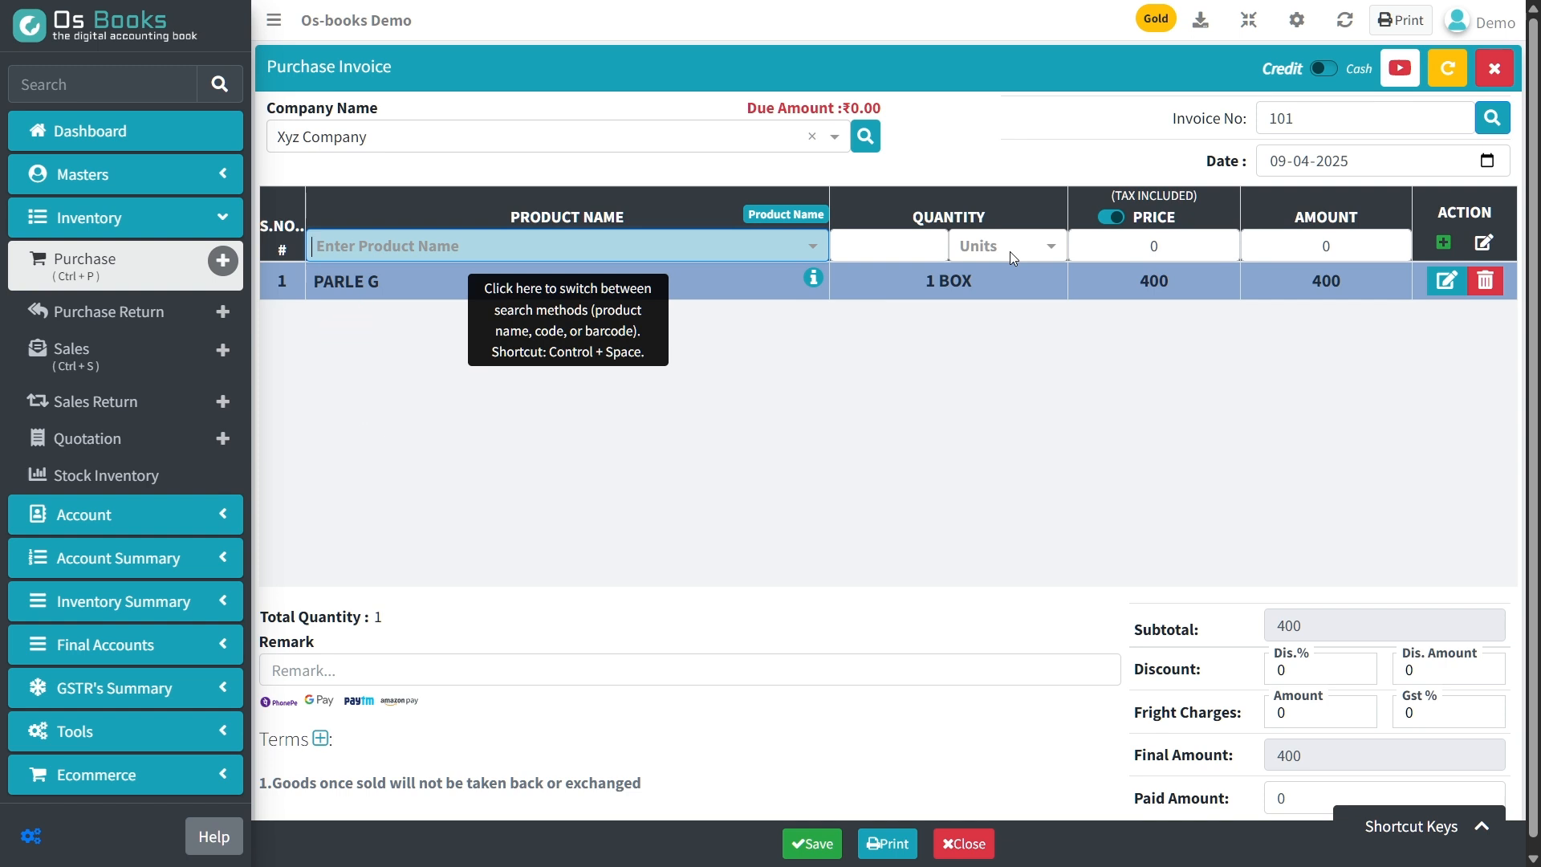
pyautogui.click(810, 844)
# Check Parle G's quantity and sale prices in the stock details, and refresh the dashboard figures.
pyautogui.click(156, 217)
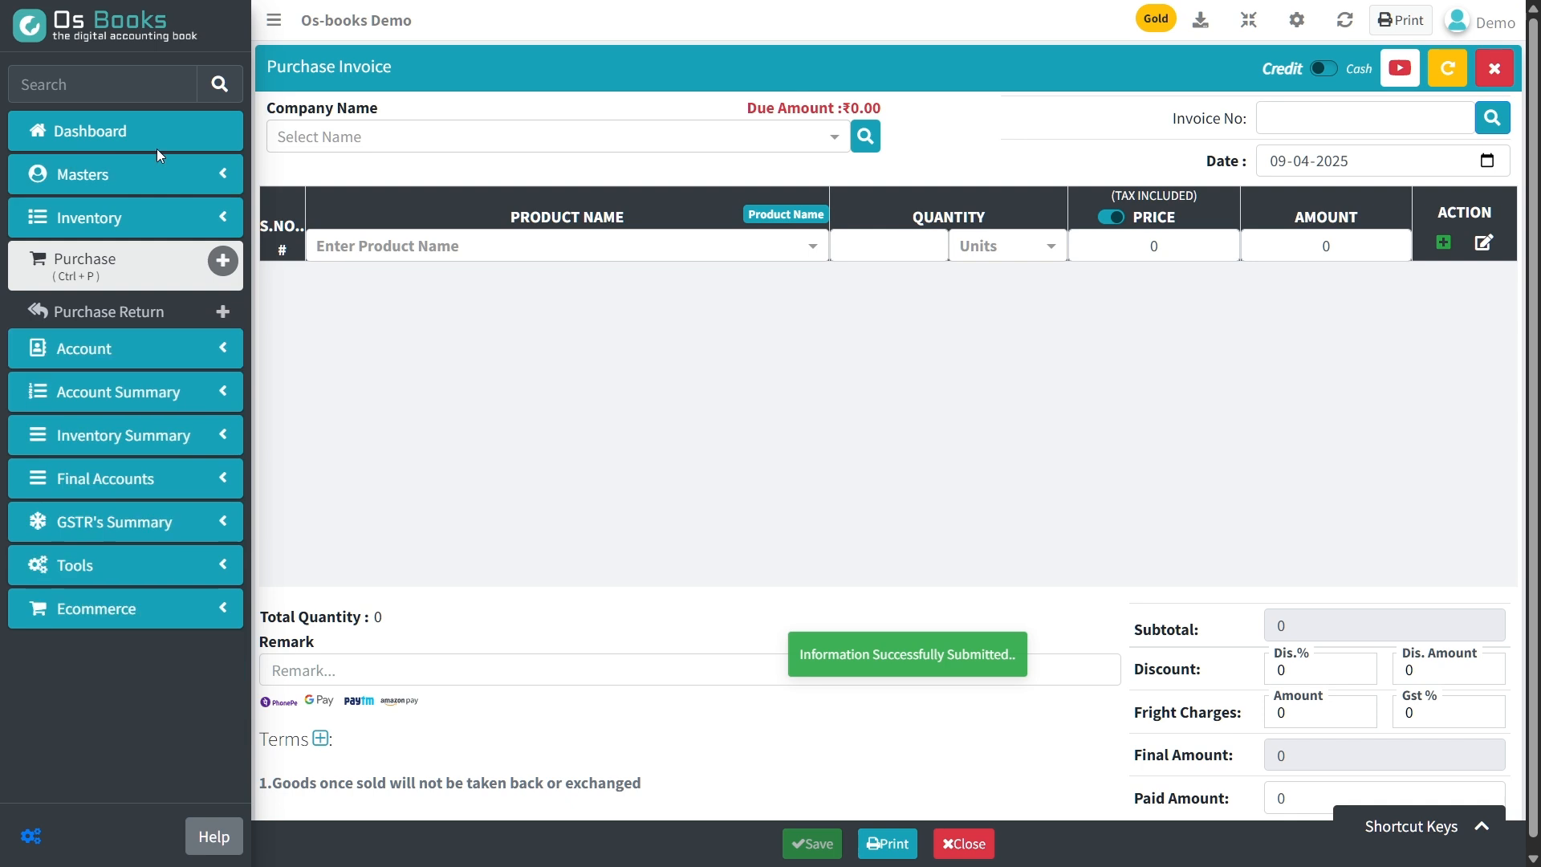
pyautogui.click(156, 148)
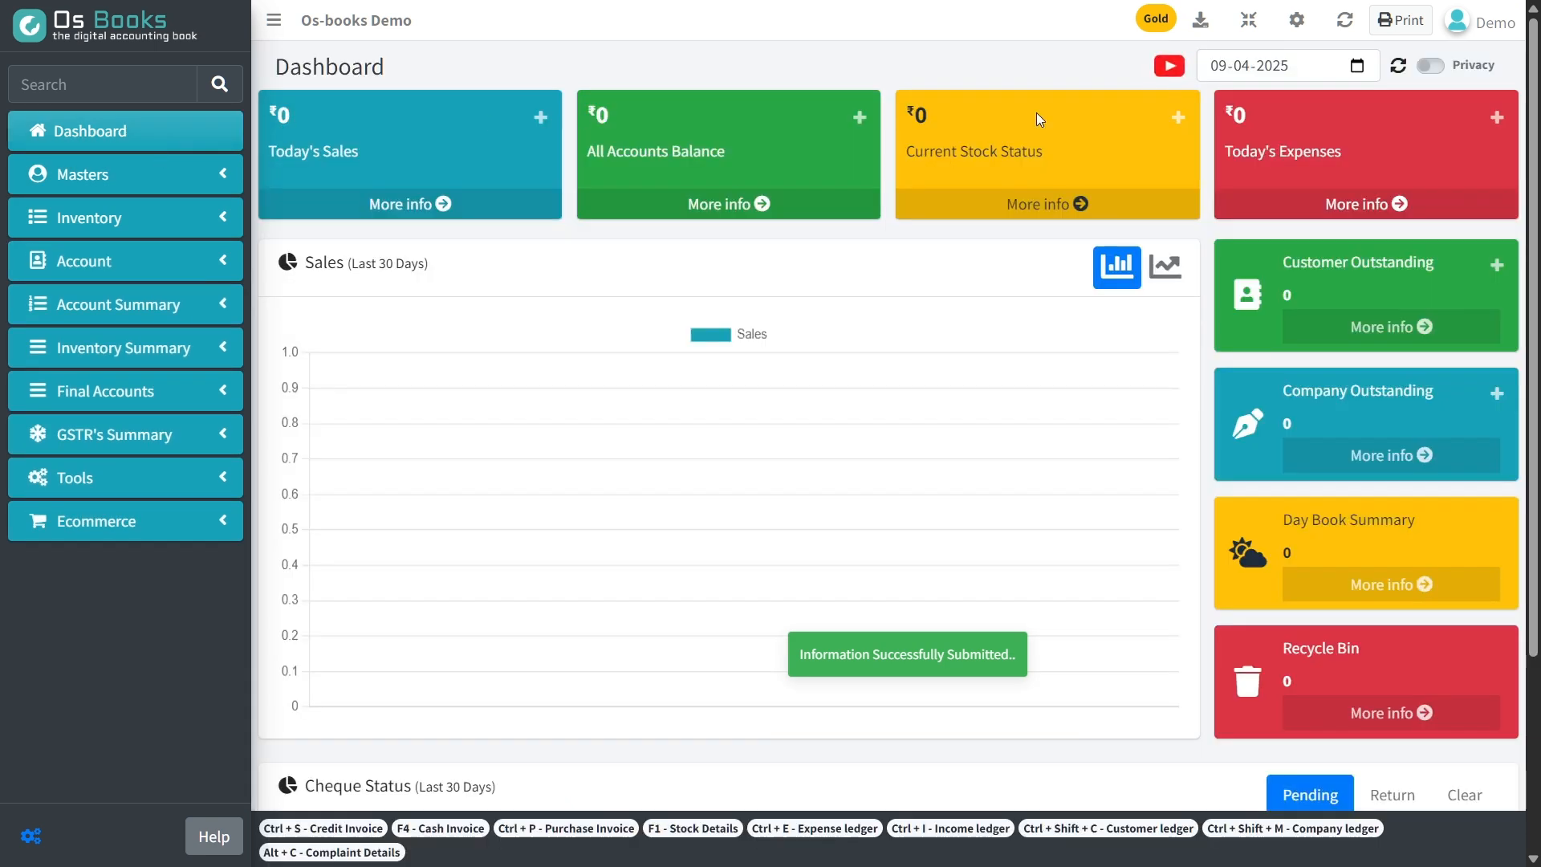
pyautogui.click(1081, 205)
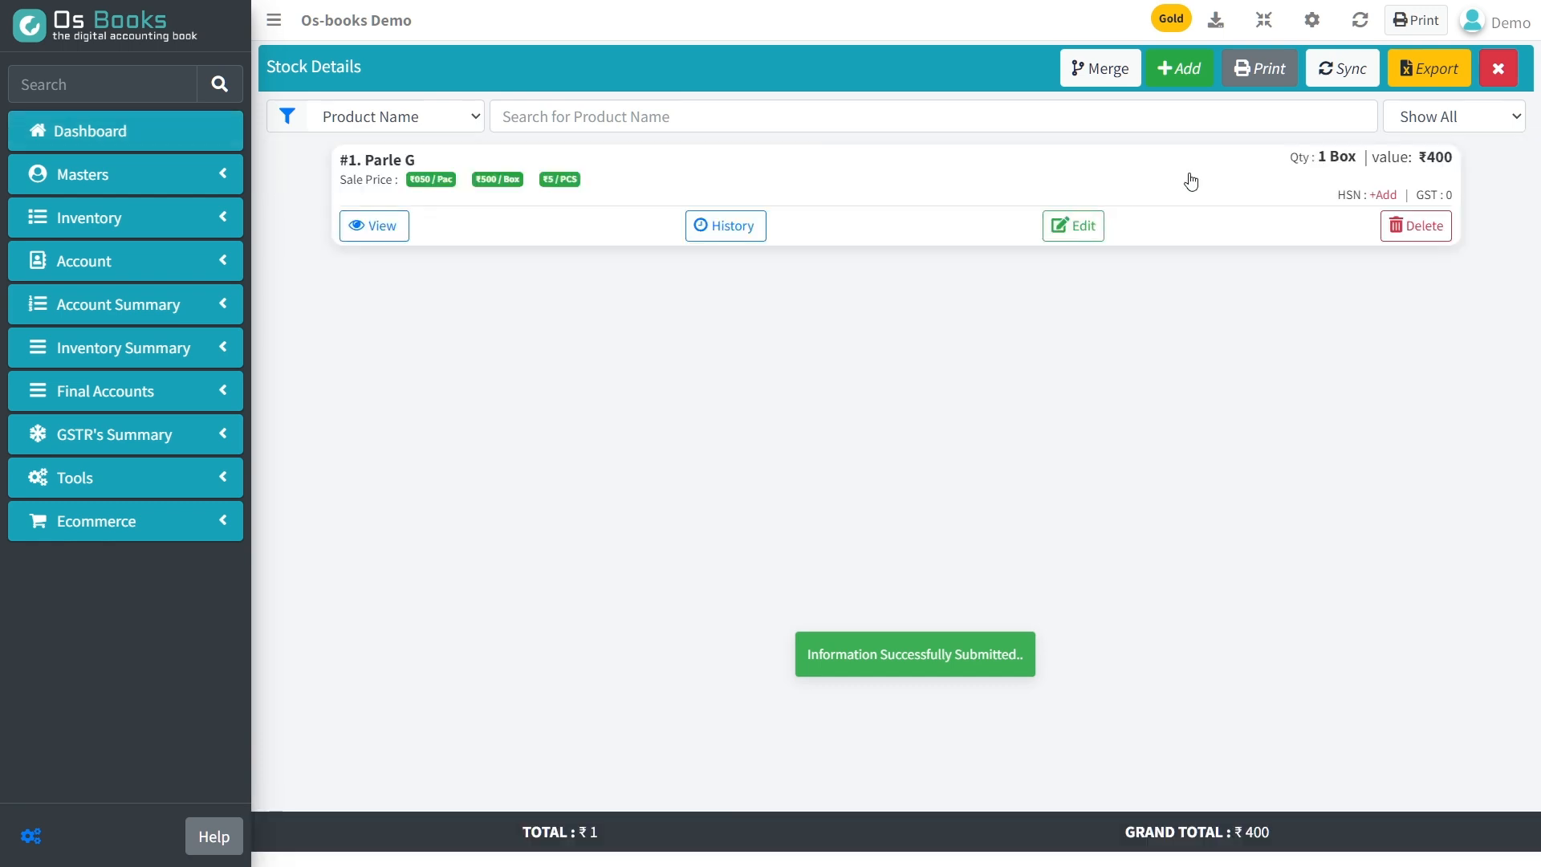
pyautogui.moveTo(1301, 158); pyautogui.dragTo(1379, 158)
pyautogui.click(343, 191)
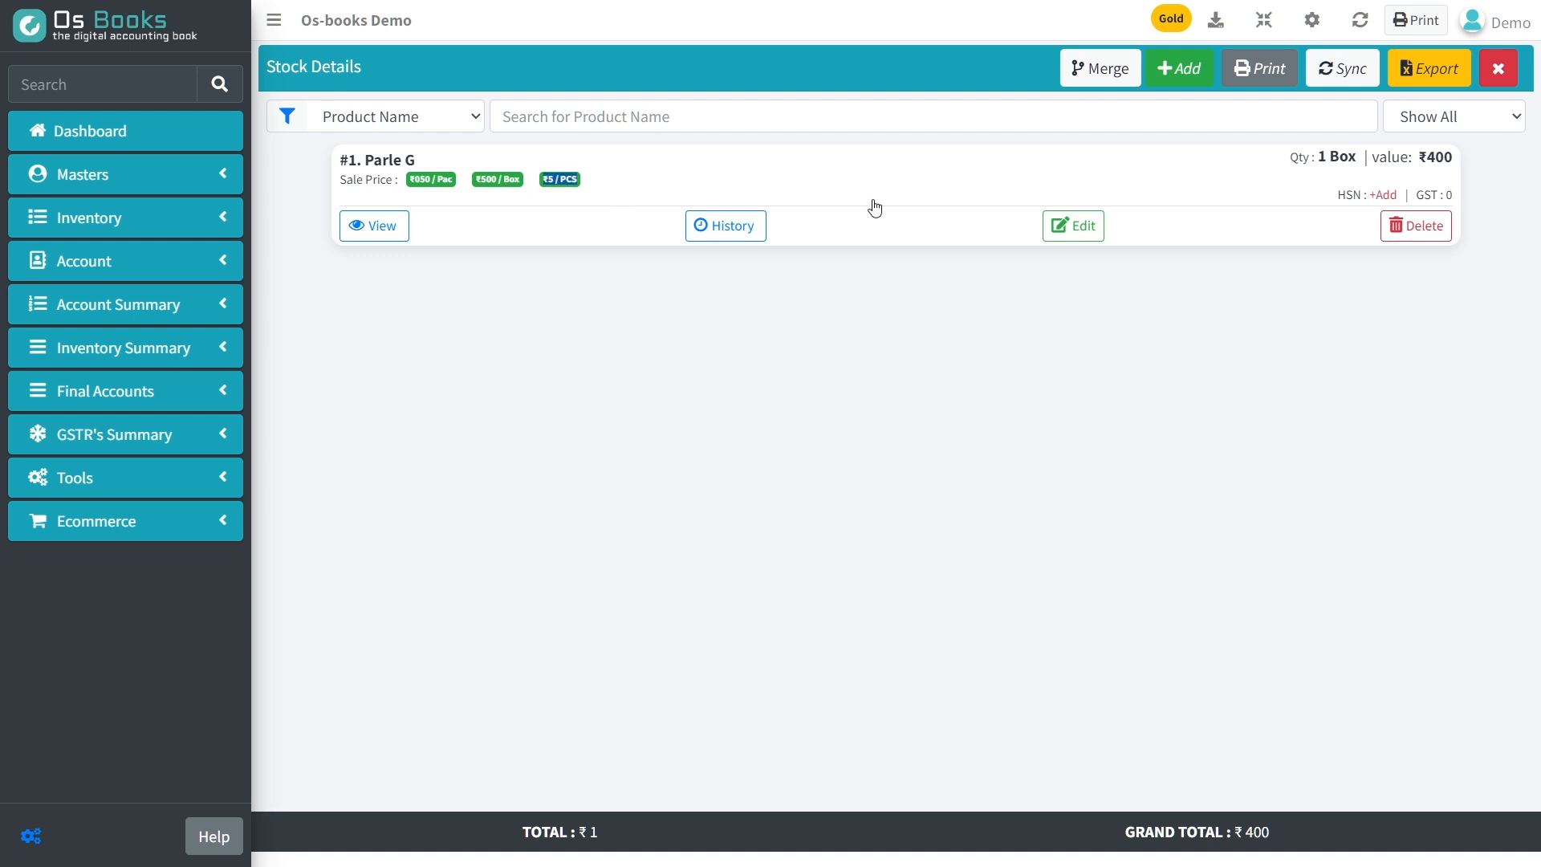
pyautogui.click(116, 138)
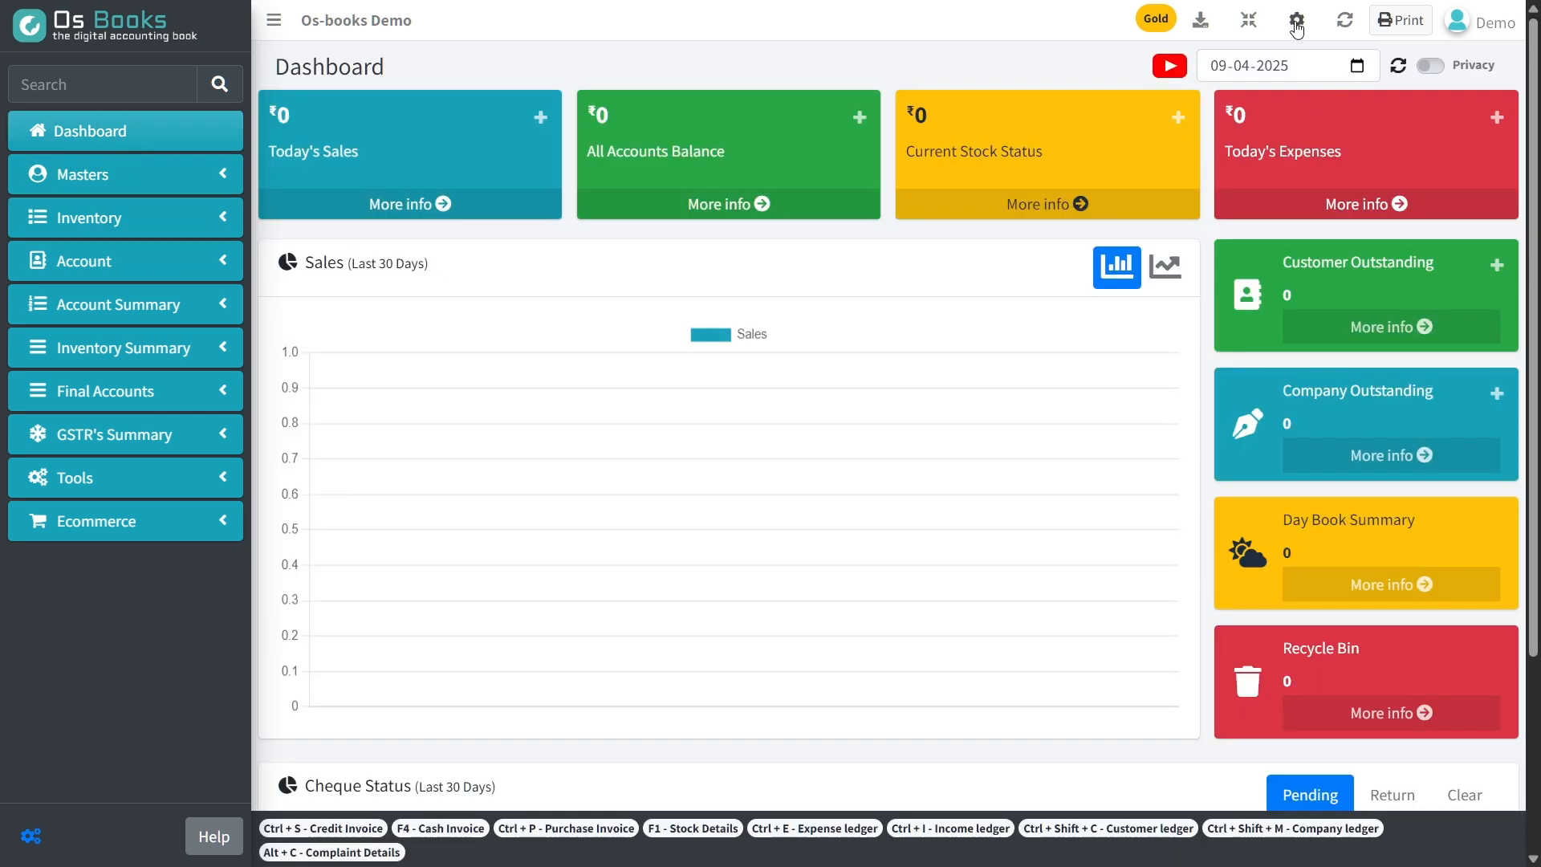
pyautogui.click(1339, 18)
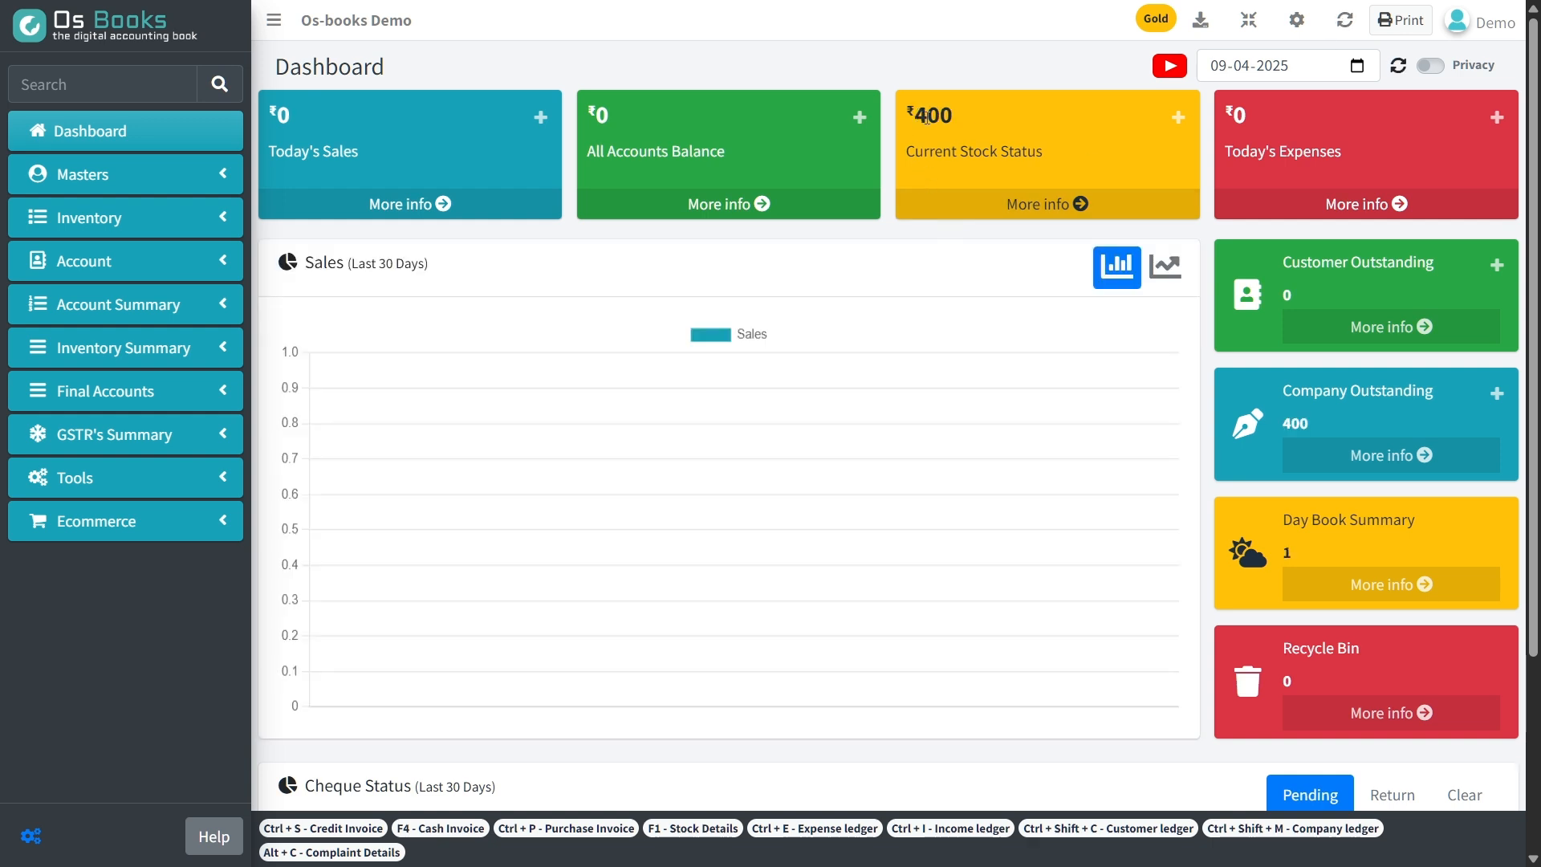
# Start a new sales invoice and add a new customer by entering the customer's name.
pyautogui.click(165, 217)
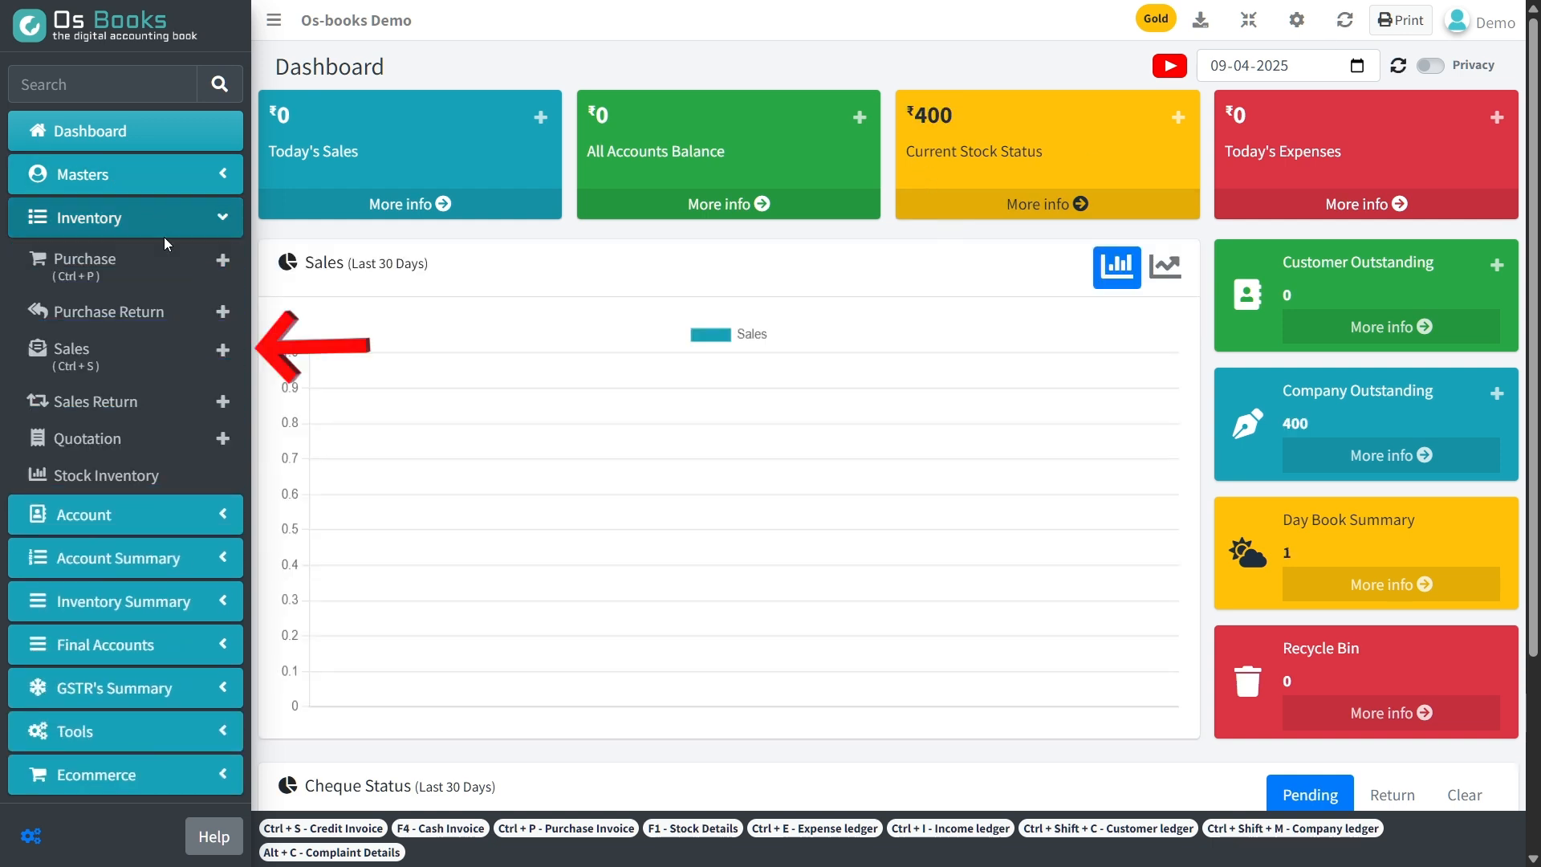
pyautogui.click(223, 350)
pyautogui.click(823, 138)
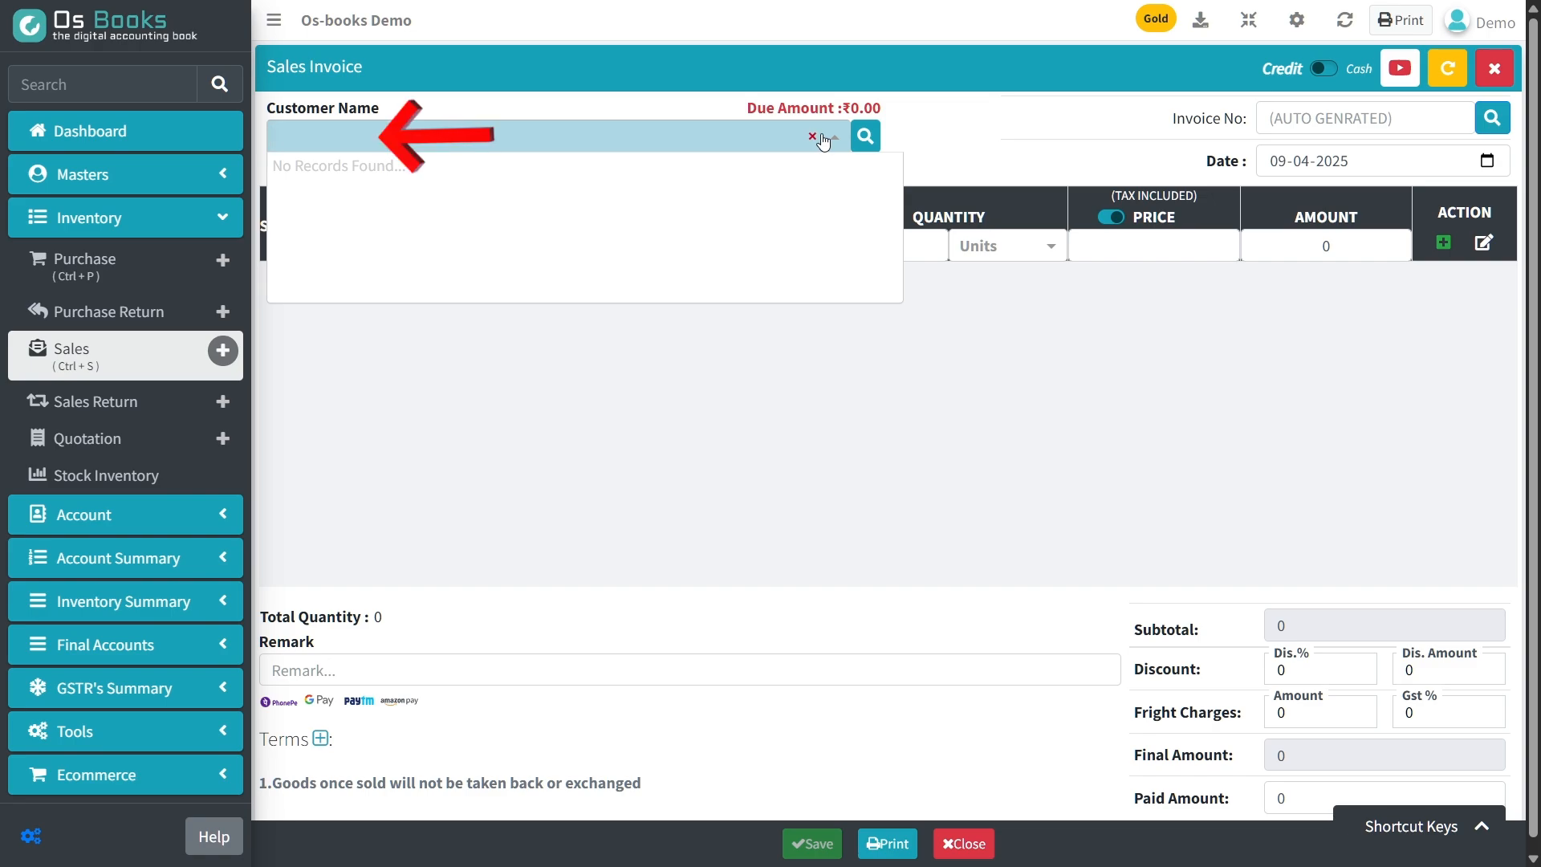
pyautogui.write('raju')
pyautogui.press('Return')
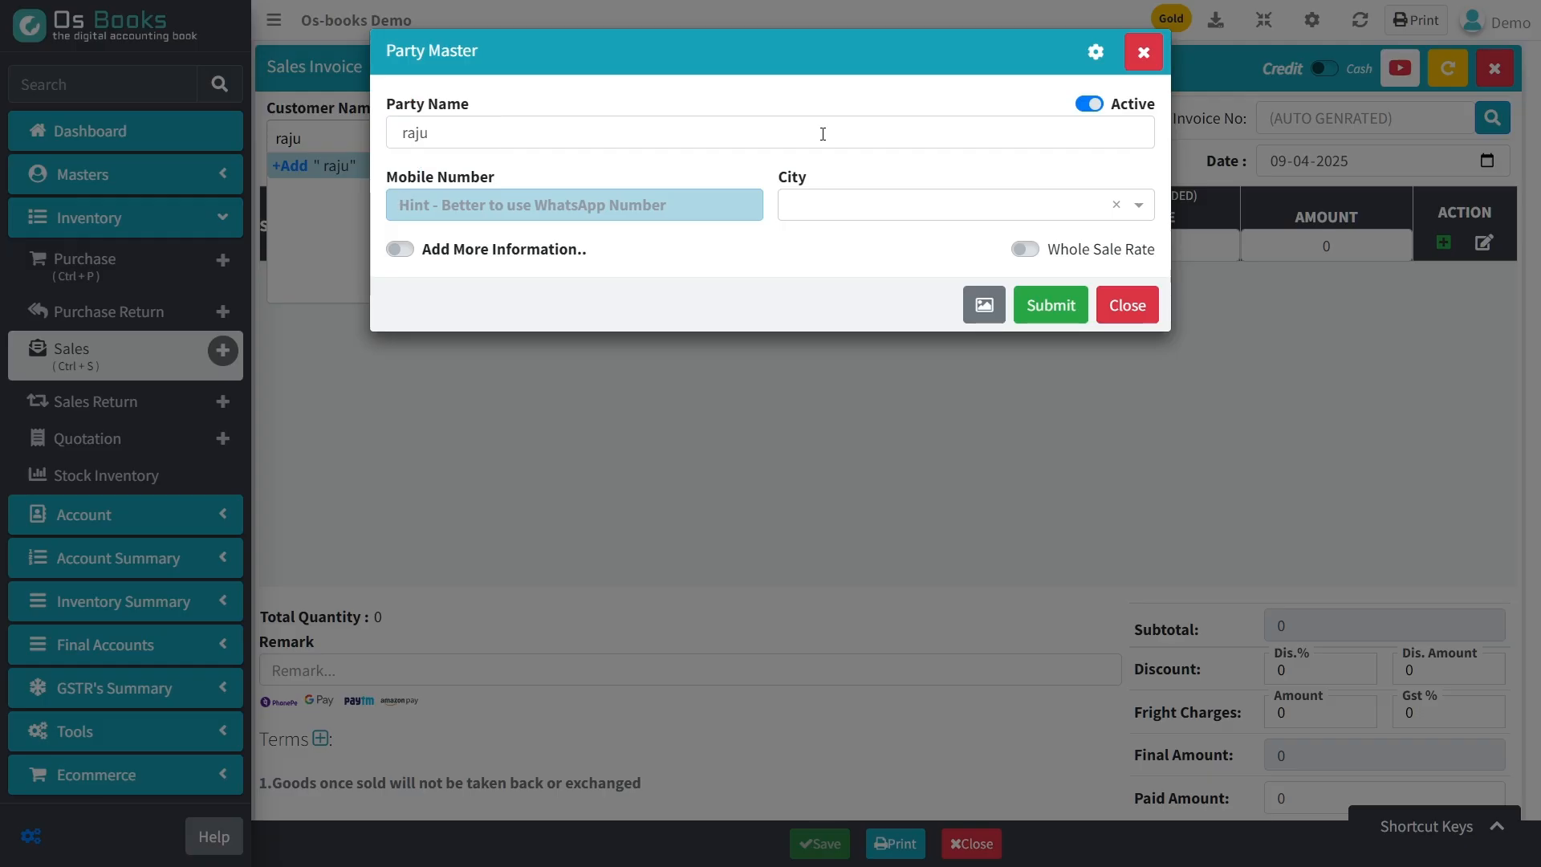
pyautogui.press('Return')
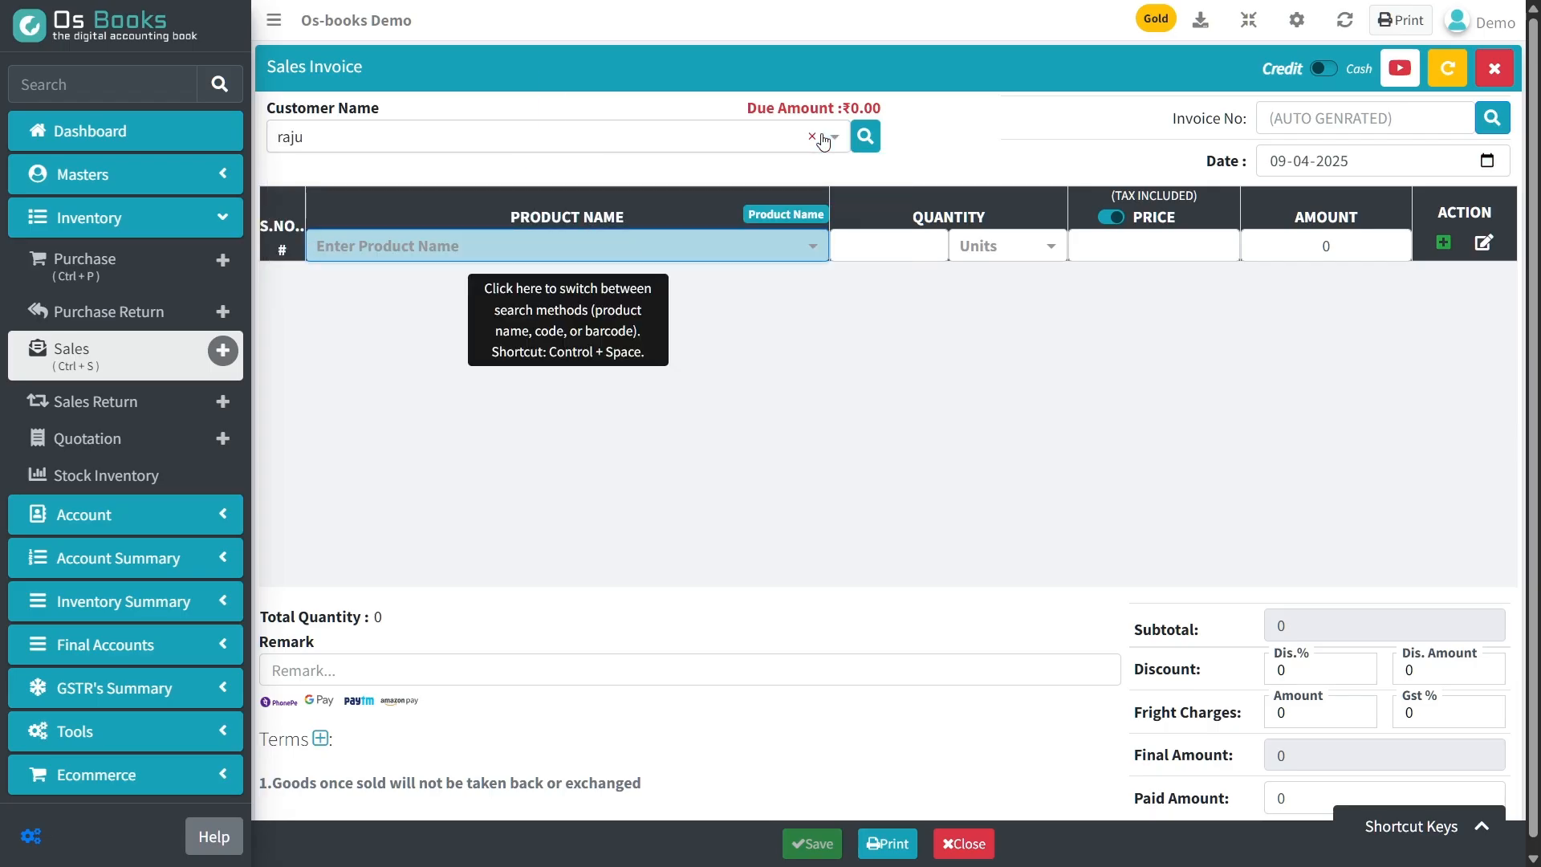
# Add 5 PCS of Parle G to the sales invoice at the preset sale price.
pyautogui.press('Return')
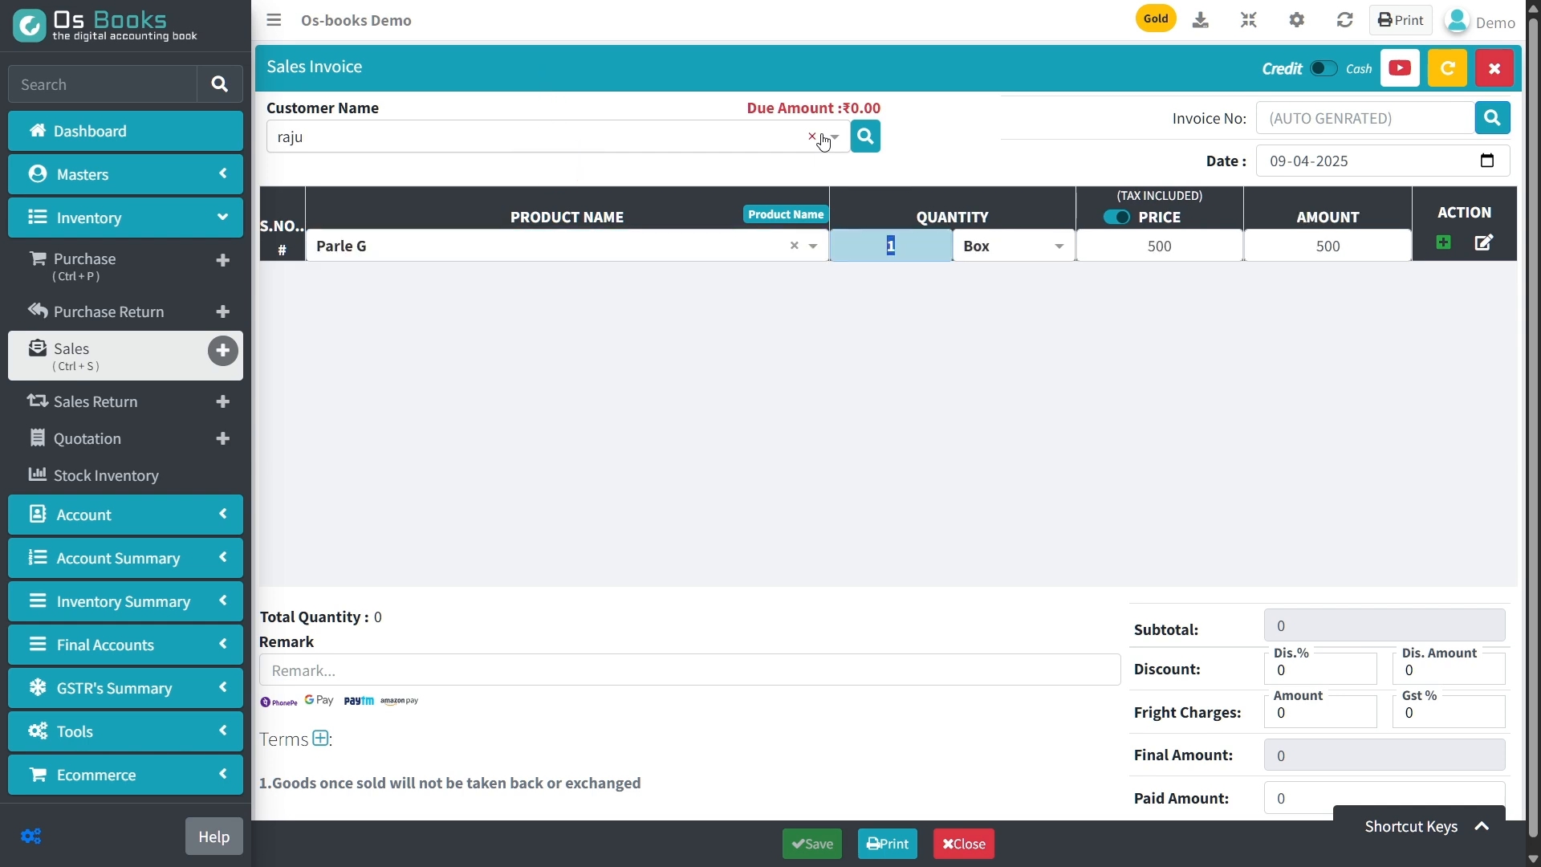
pyautogui.write('5')
pyautogui.press('Return')
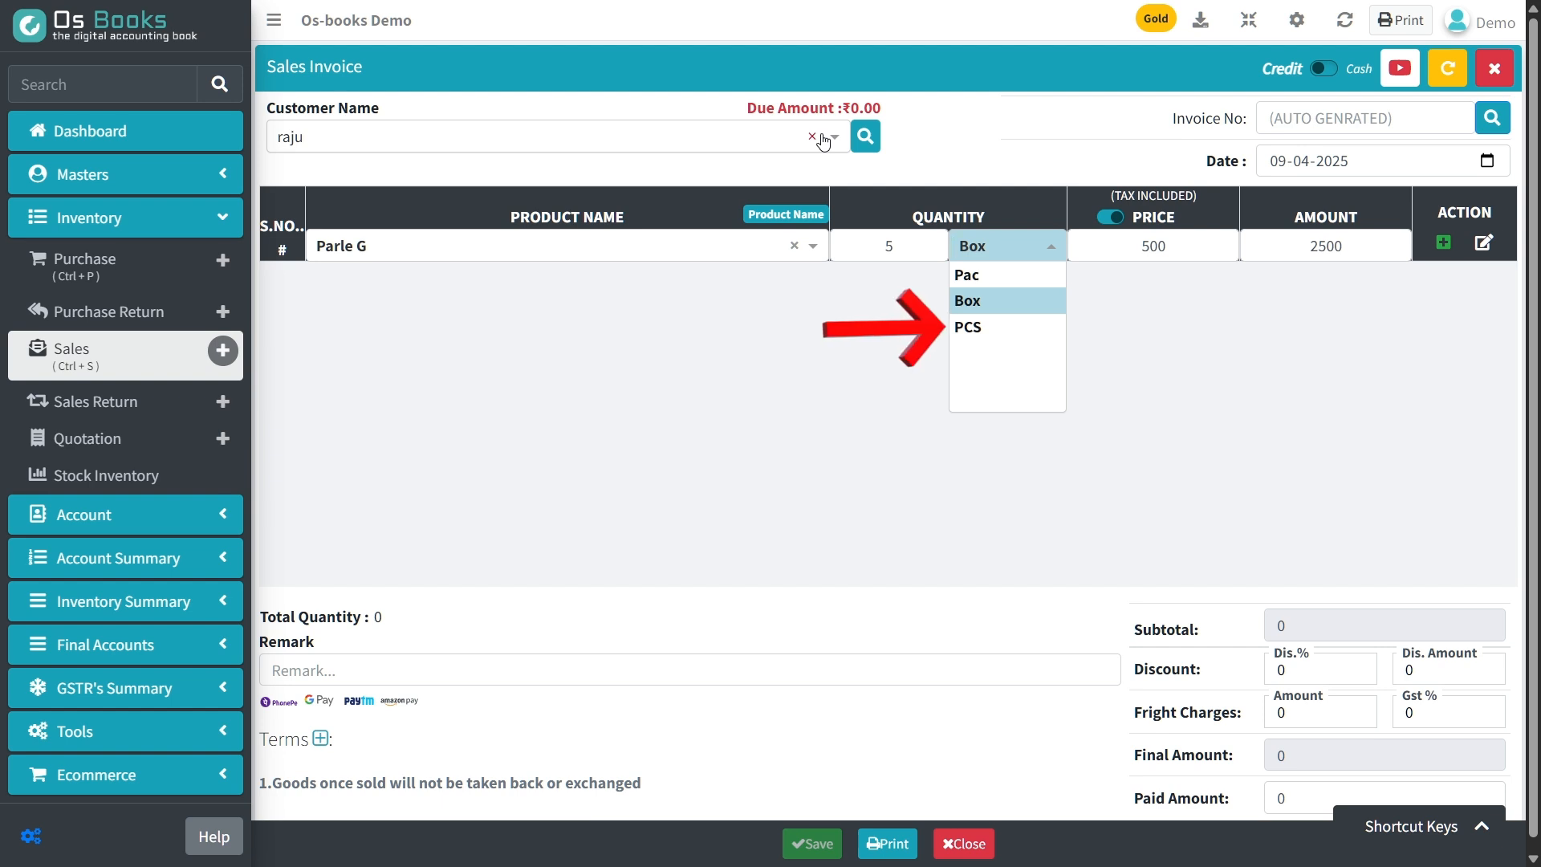
pyautogui.press('Down')
pyautogui.press('Return')
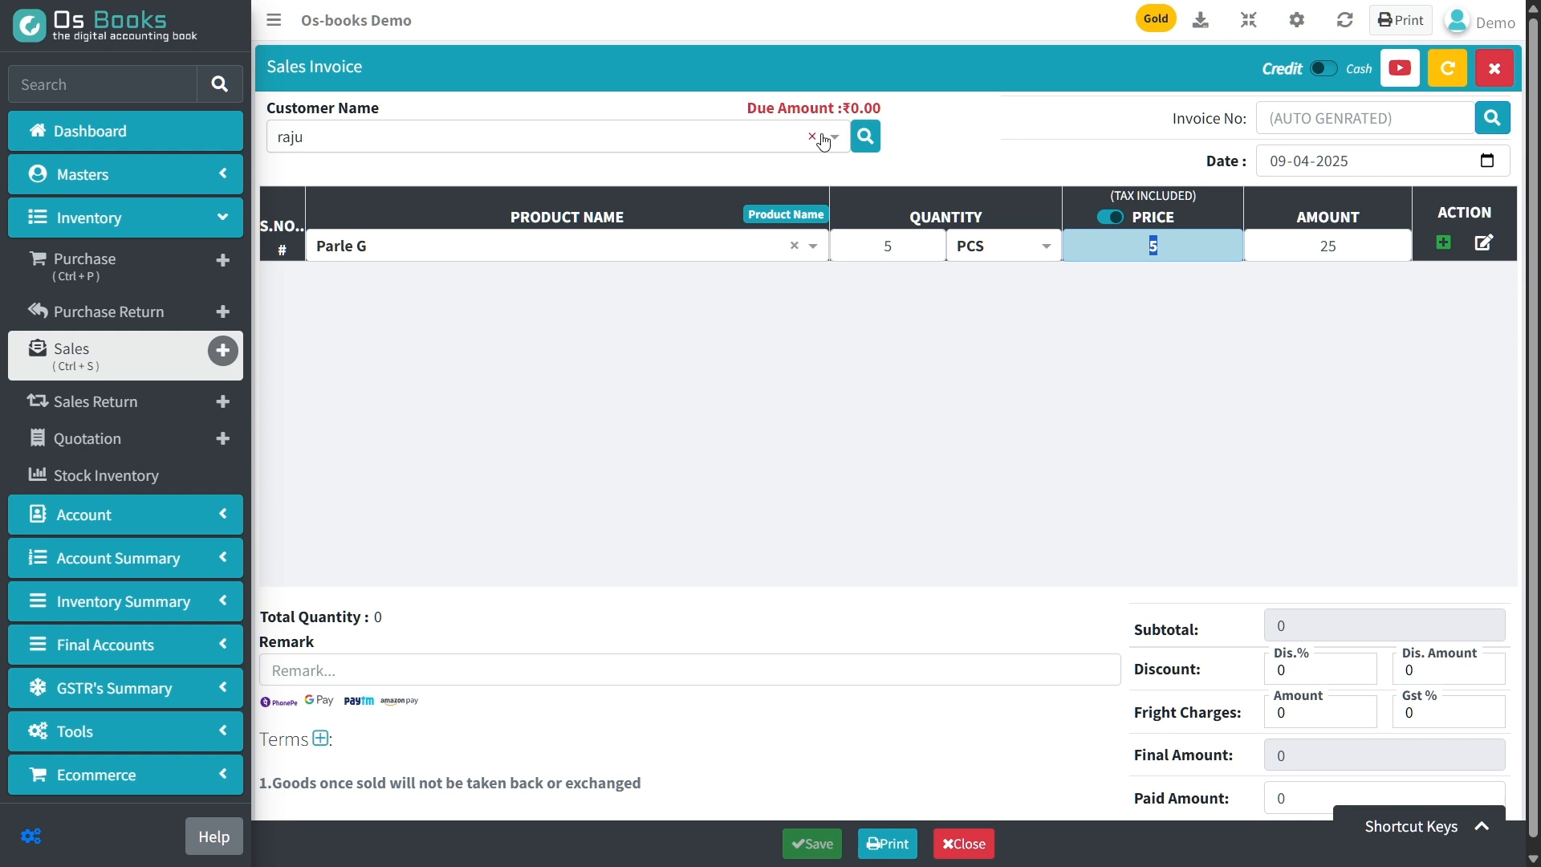
pyautogui.press('Return')
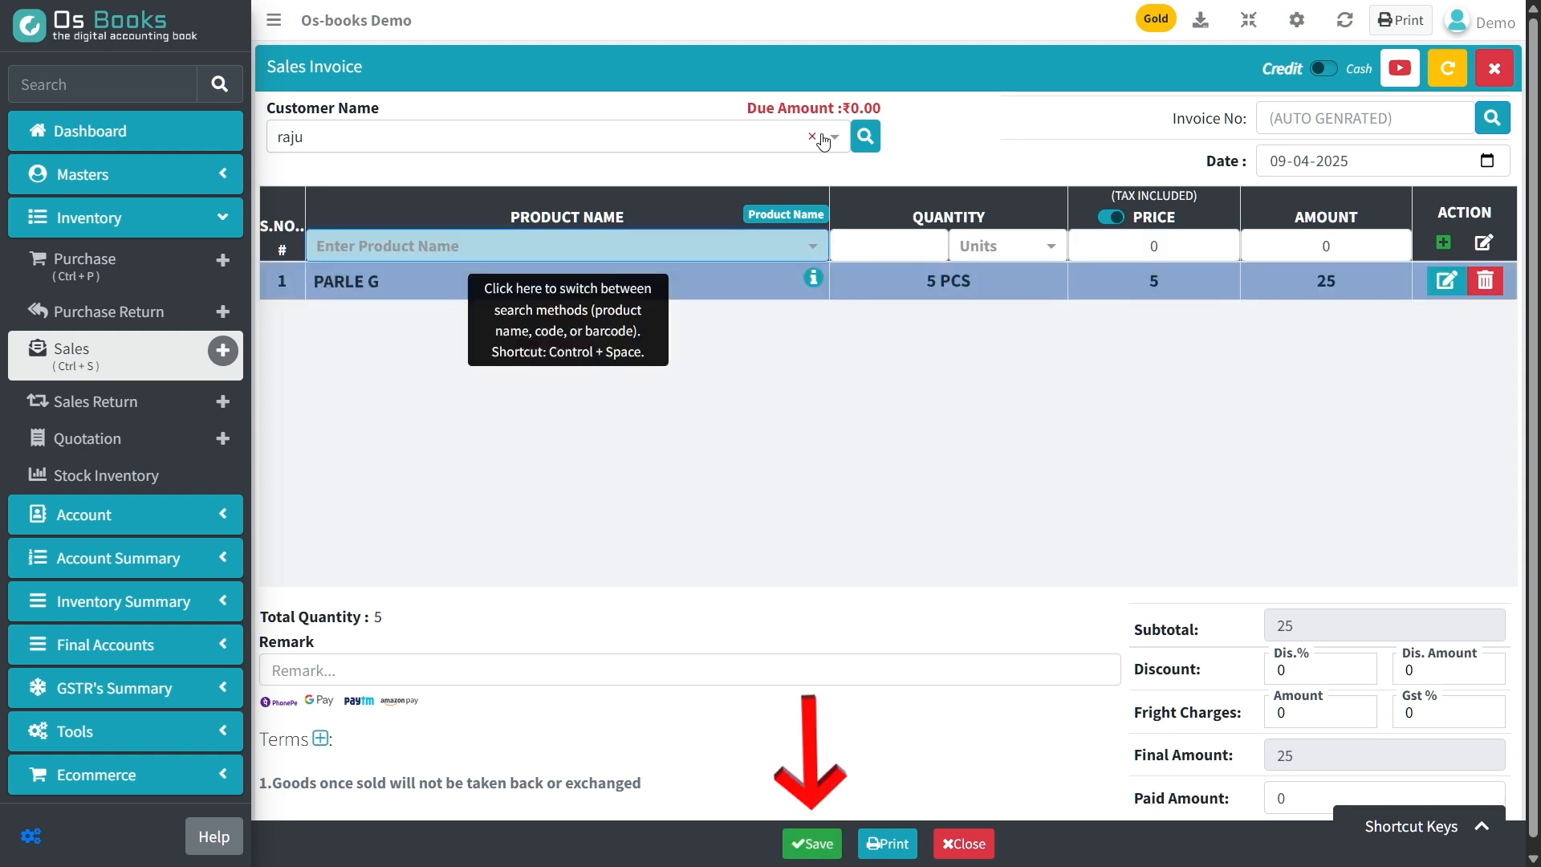
# Save the sales invoice with a paid amount of 25 and open its printable version.
pyautogui.hotkey('alt', 's')
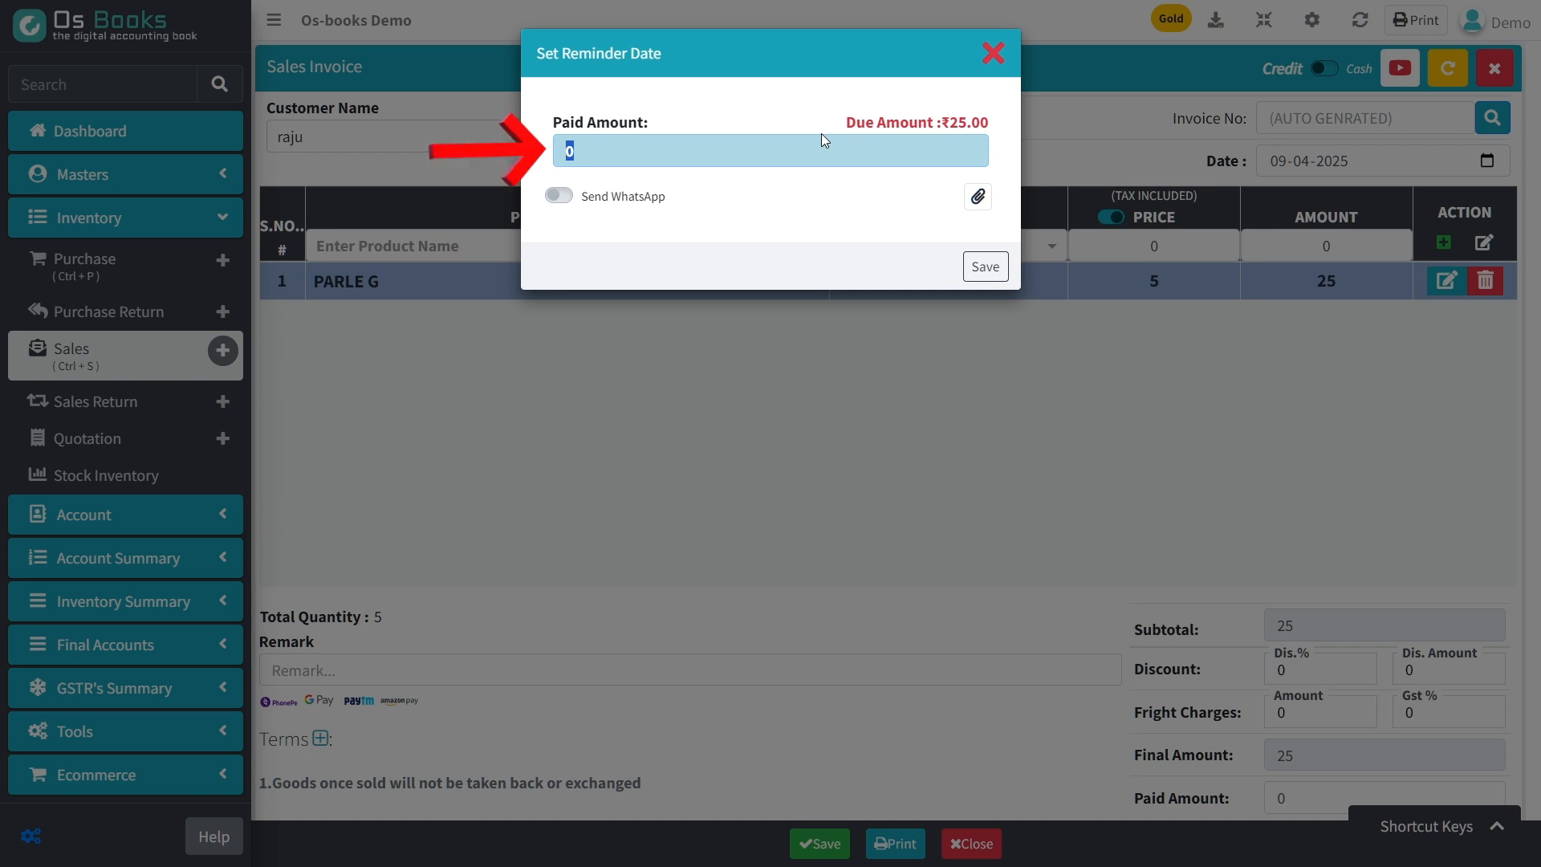
pyautogui.write('25')
pyautogui.press('Return')
pyautogui.press('Return')
pyautogui.press('Return')
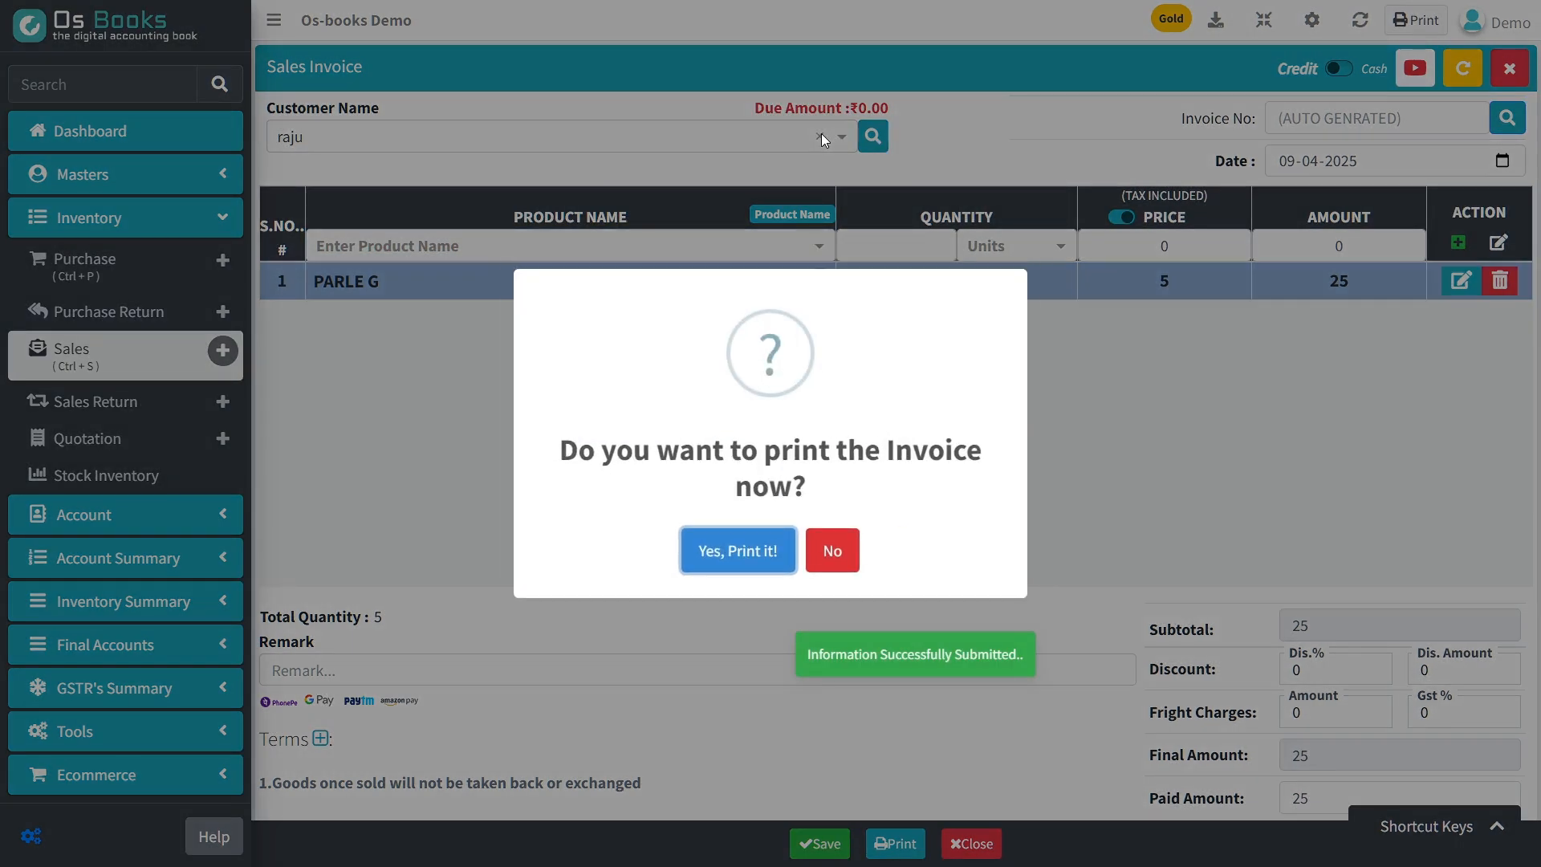
pyautogui.press('Return')
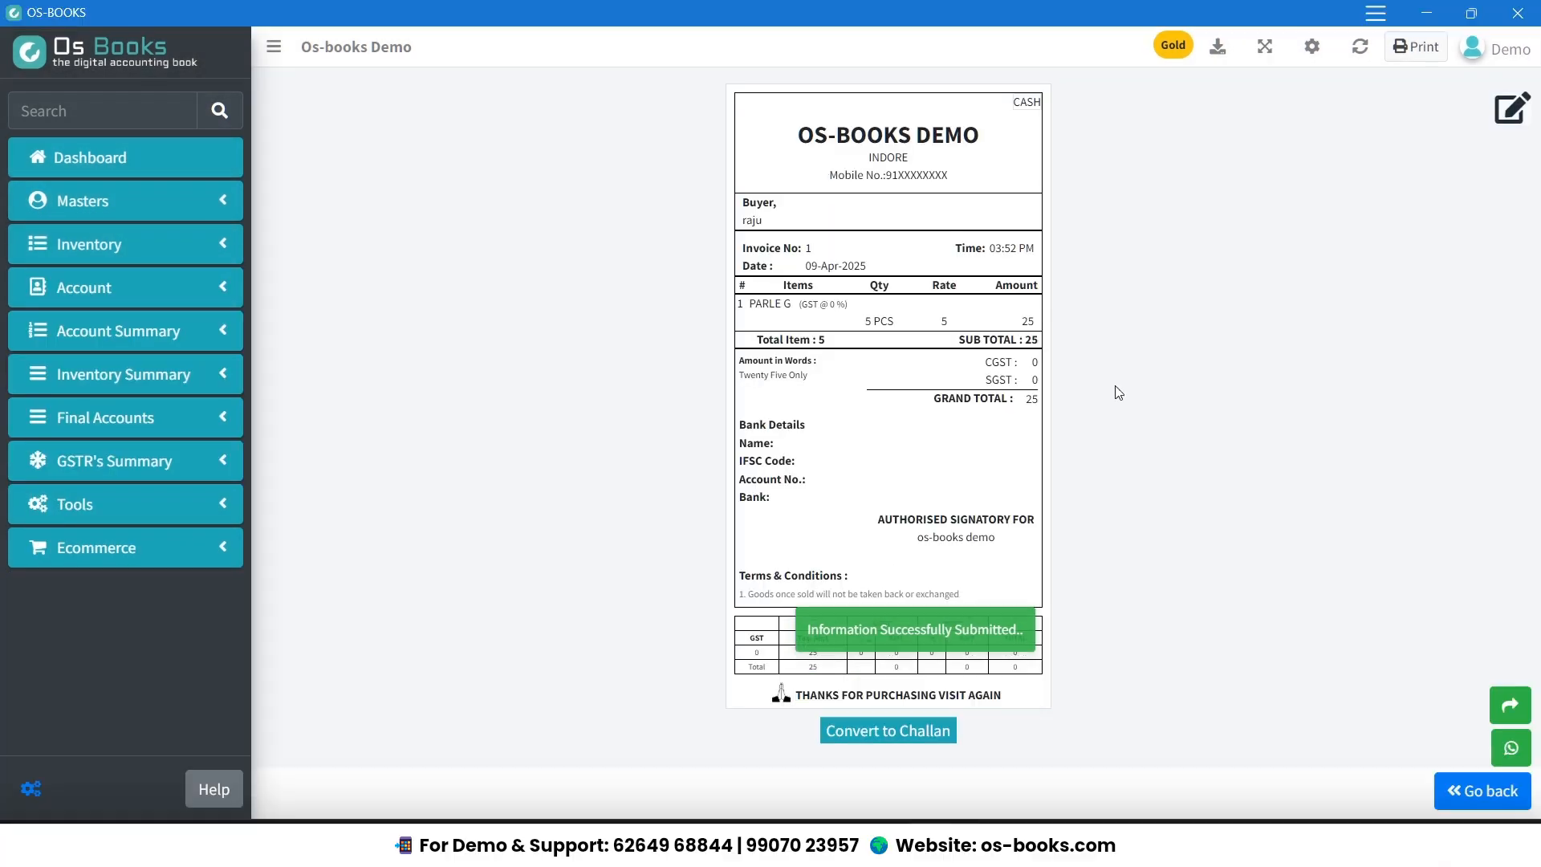
# Check Parle G's remaining quantity and value in the stock details from the dashboard.
pyautogui.click(144, 158)
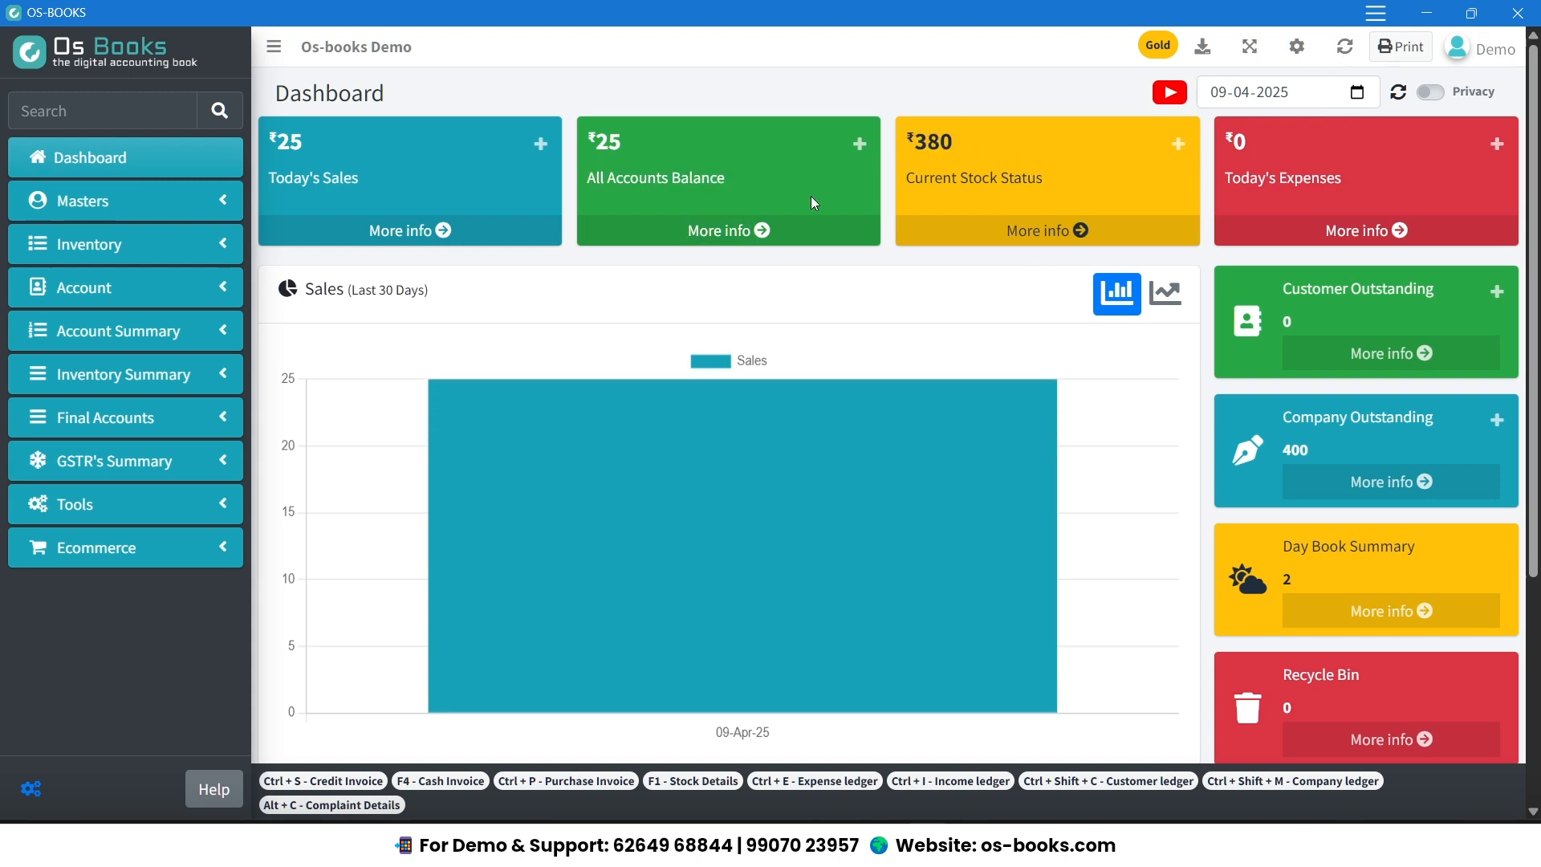
pyautogui.click(1098, 235)
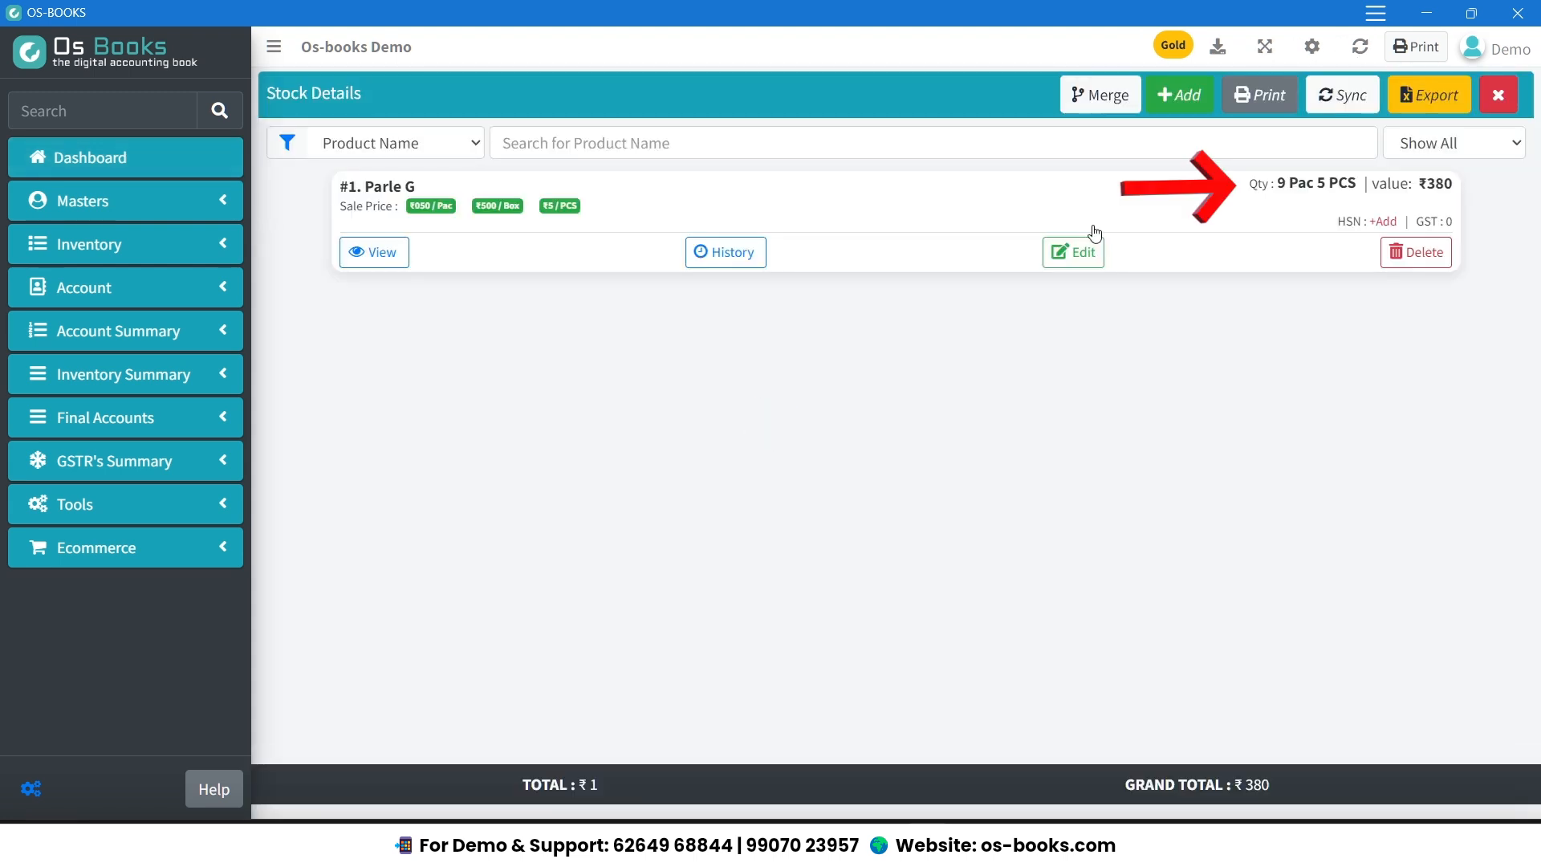
# Examine Parle G's remaining quantity in the stock details.
pyautogui.moveTo(1274, 184); pyautogui.dragTo(1366, 189)
pyautogui.click(1315, 217)
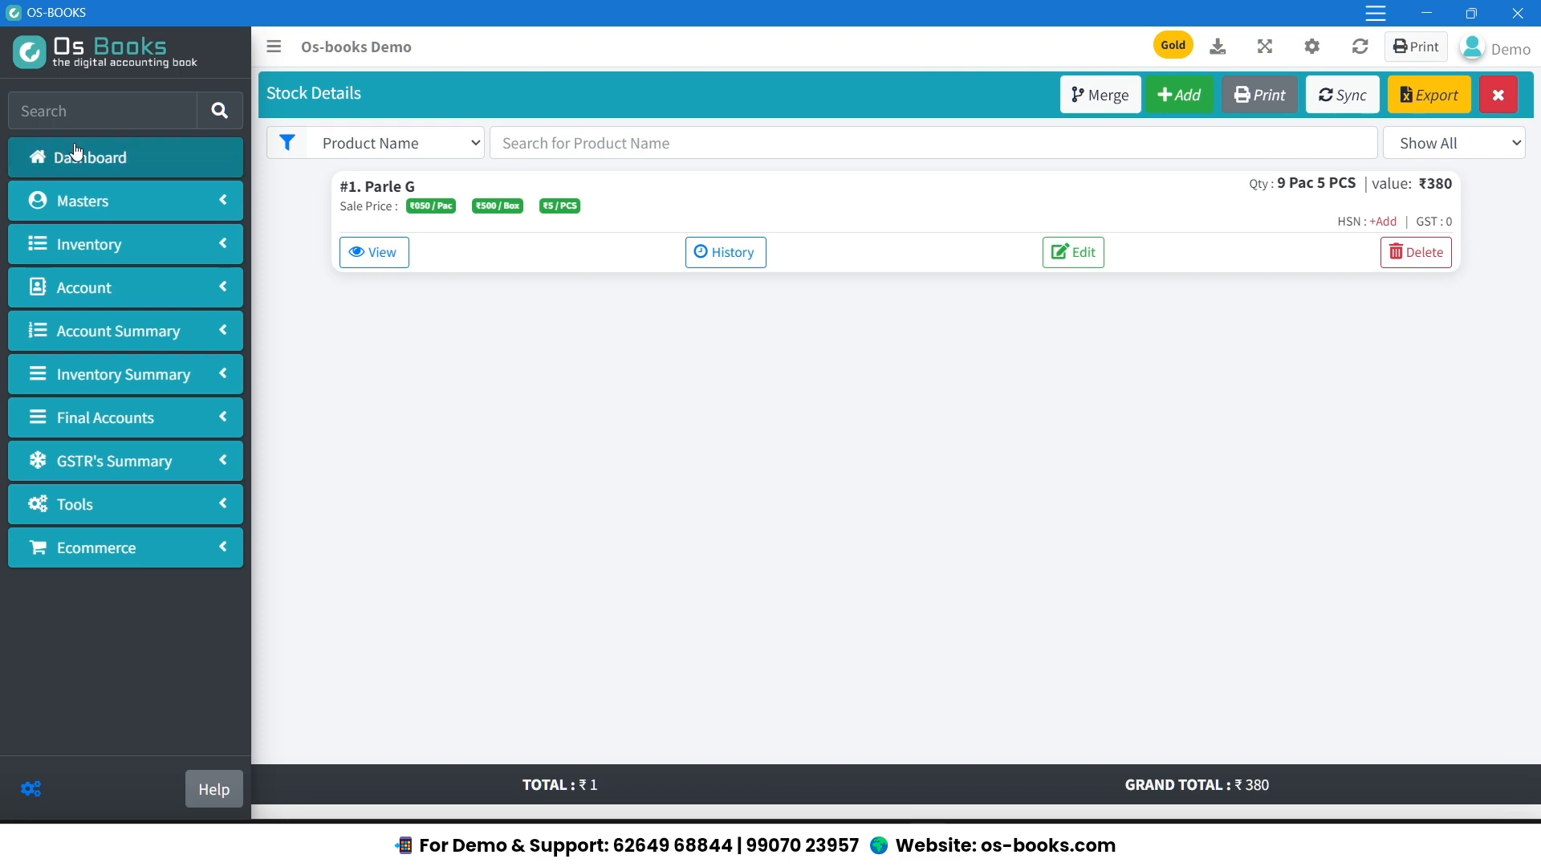
# Start a new credit sales invoice and select the existing customer.
pyautogui.hotkey('ctrl', 's')
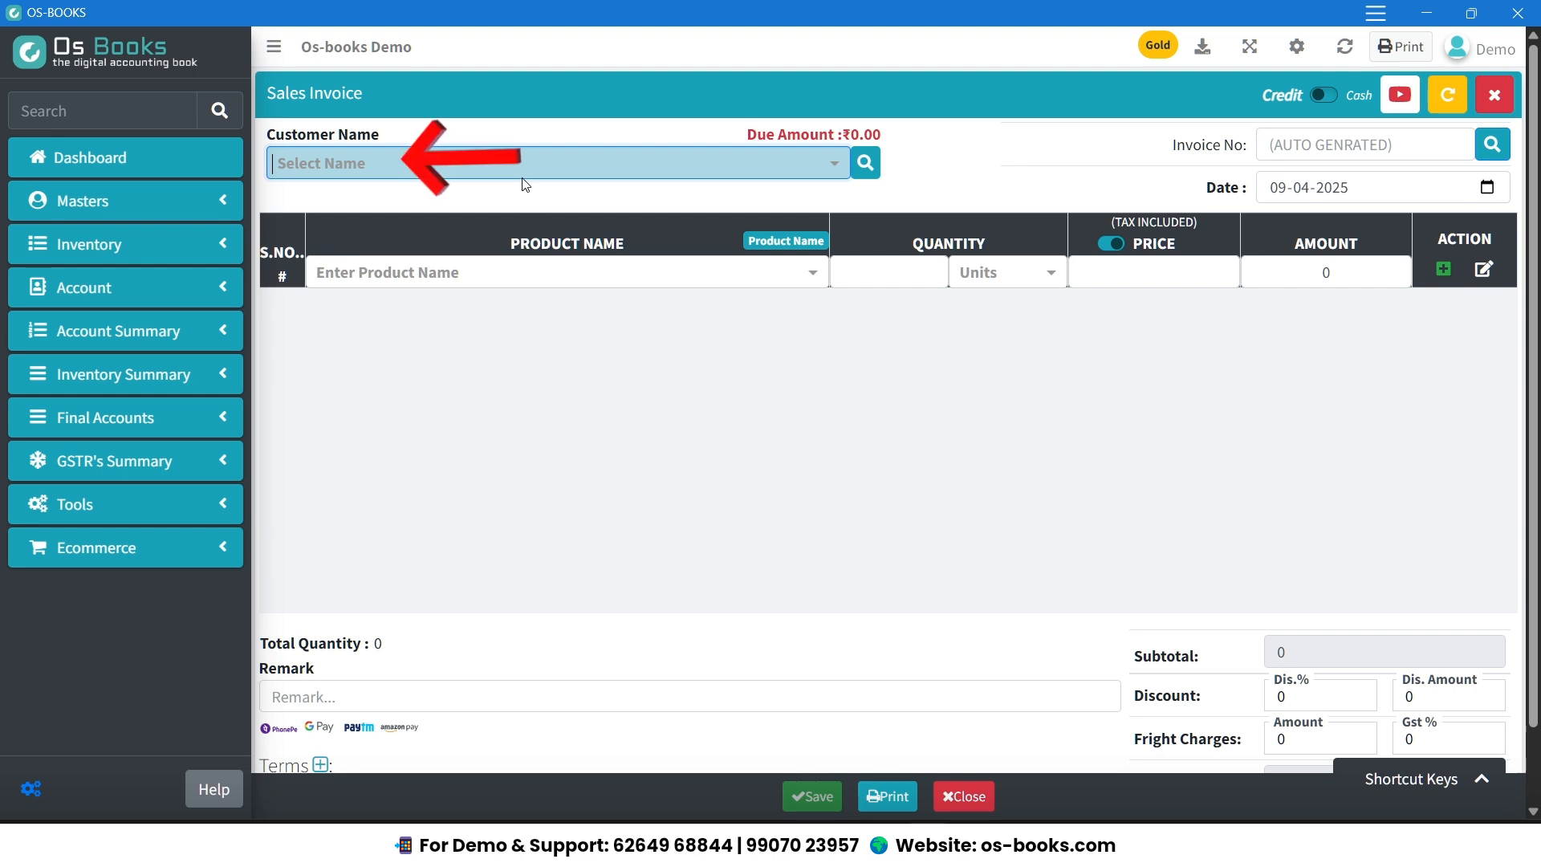
pyautogui.click(527, 165)
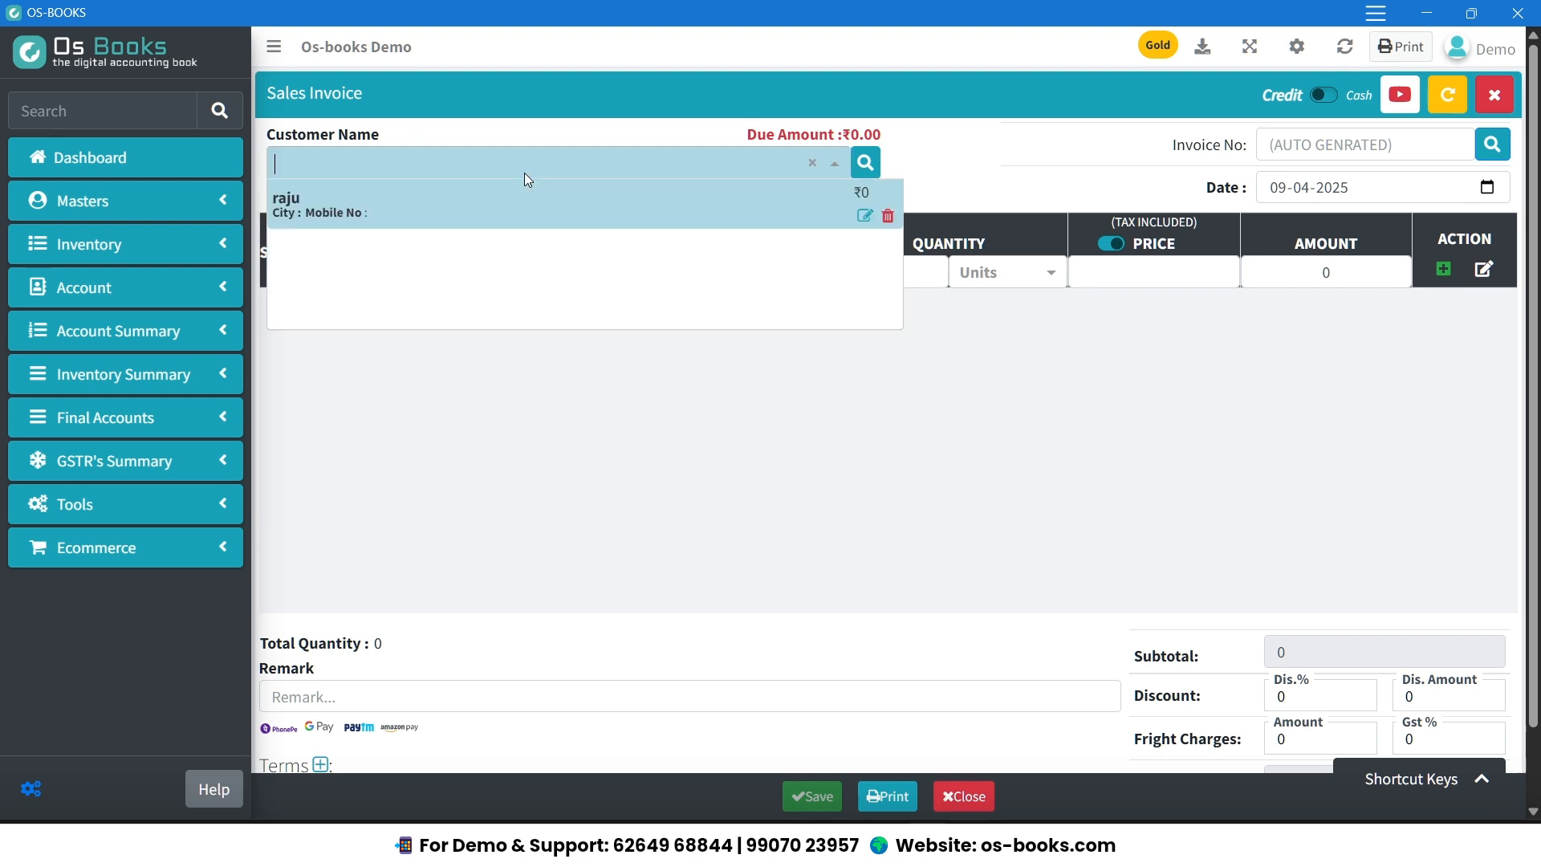
pyautogui.press('Return')
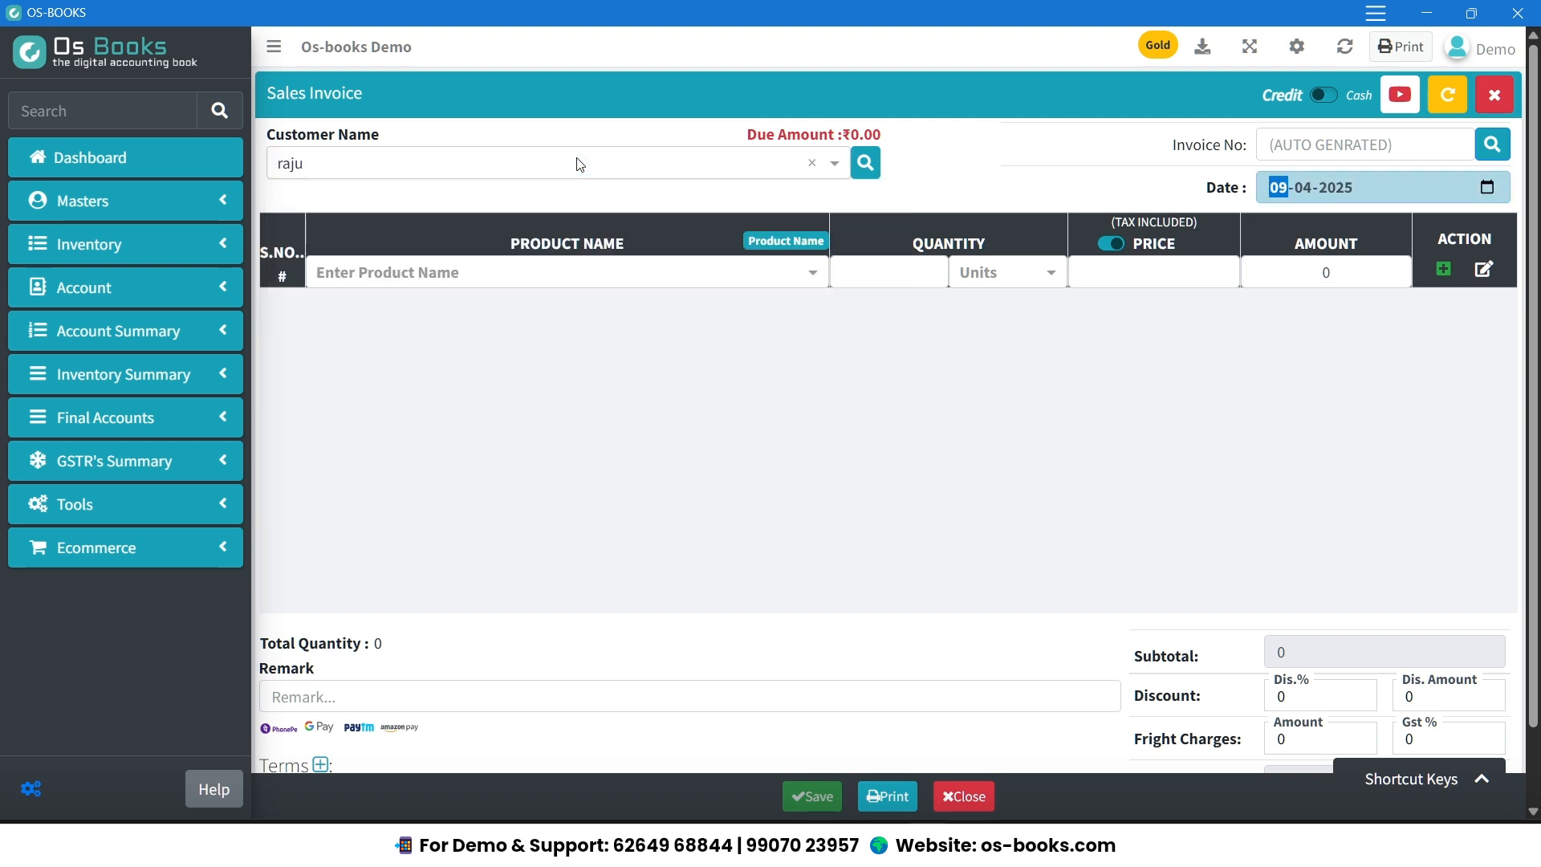
# Add 1 Pac of Parle G to the sales invoice at the preset sale price.
pyautogui.press('space')
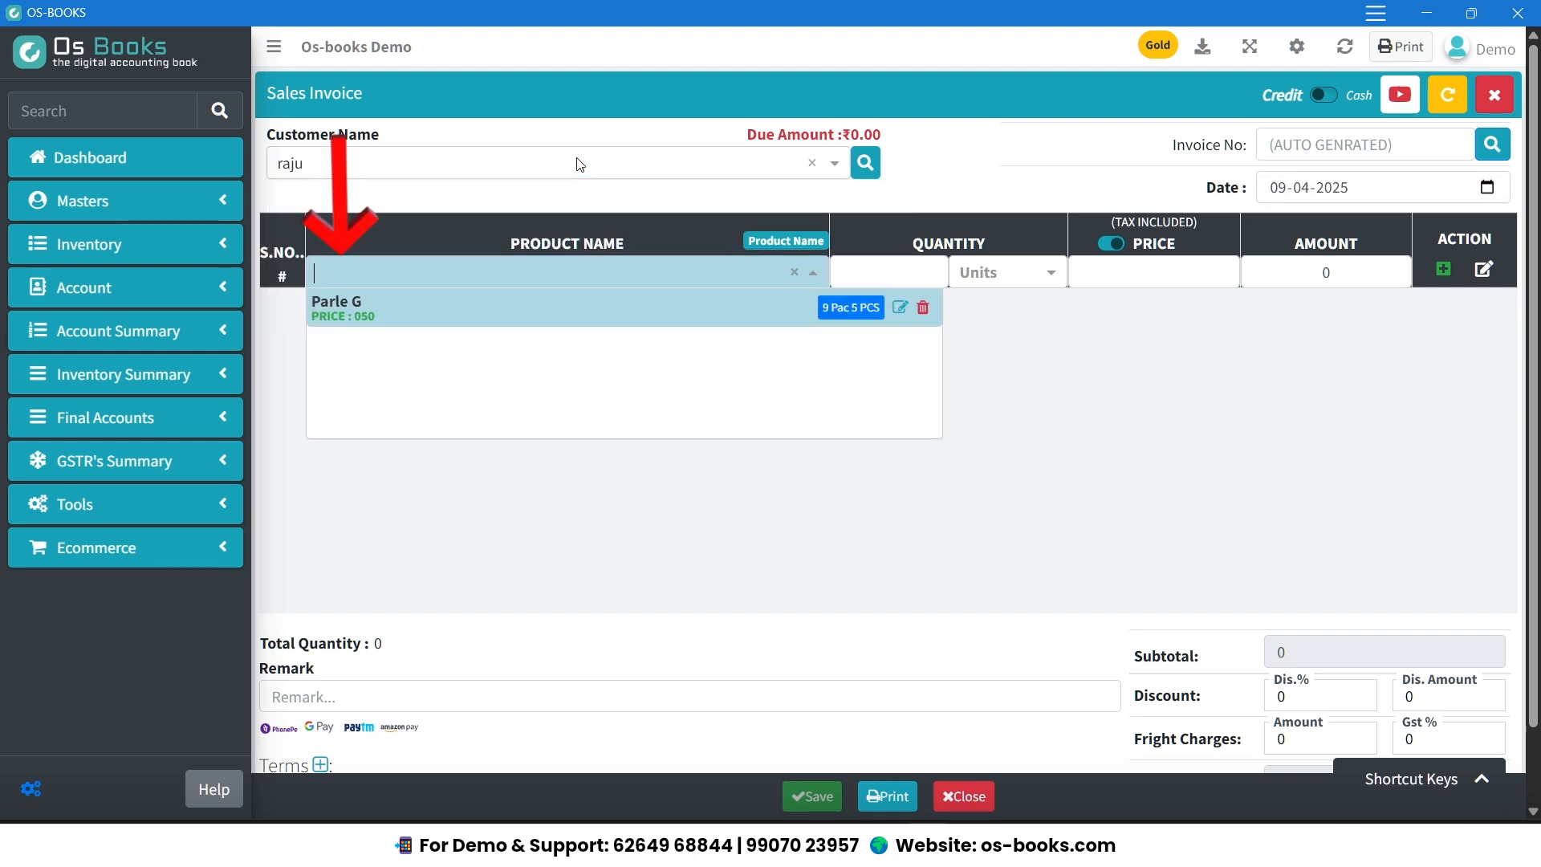
pyautogui.press('Return')
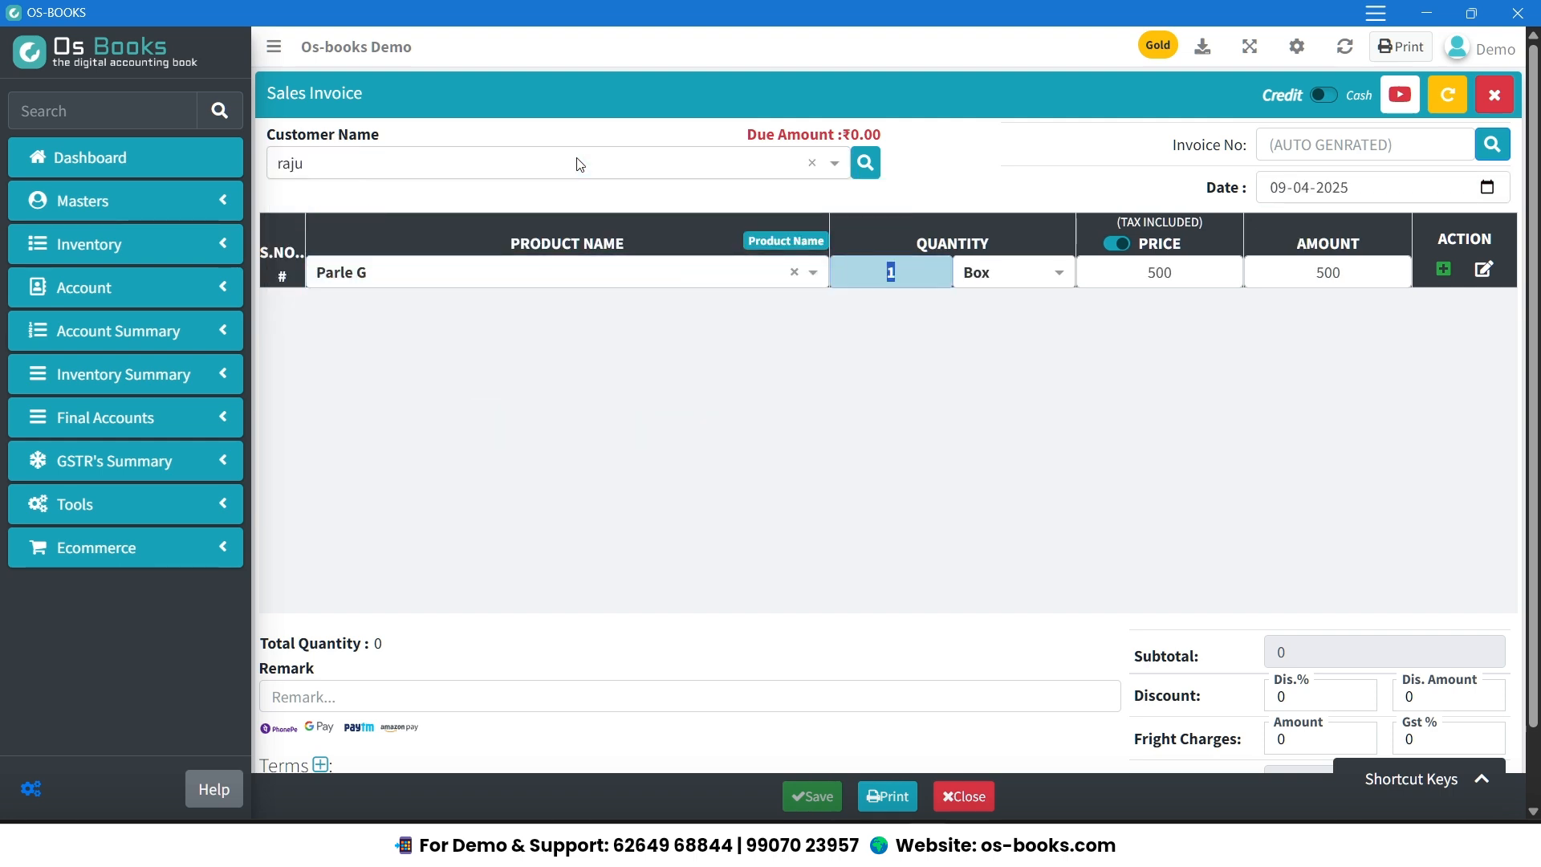
pyautogui.click(1003, 268)
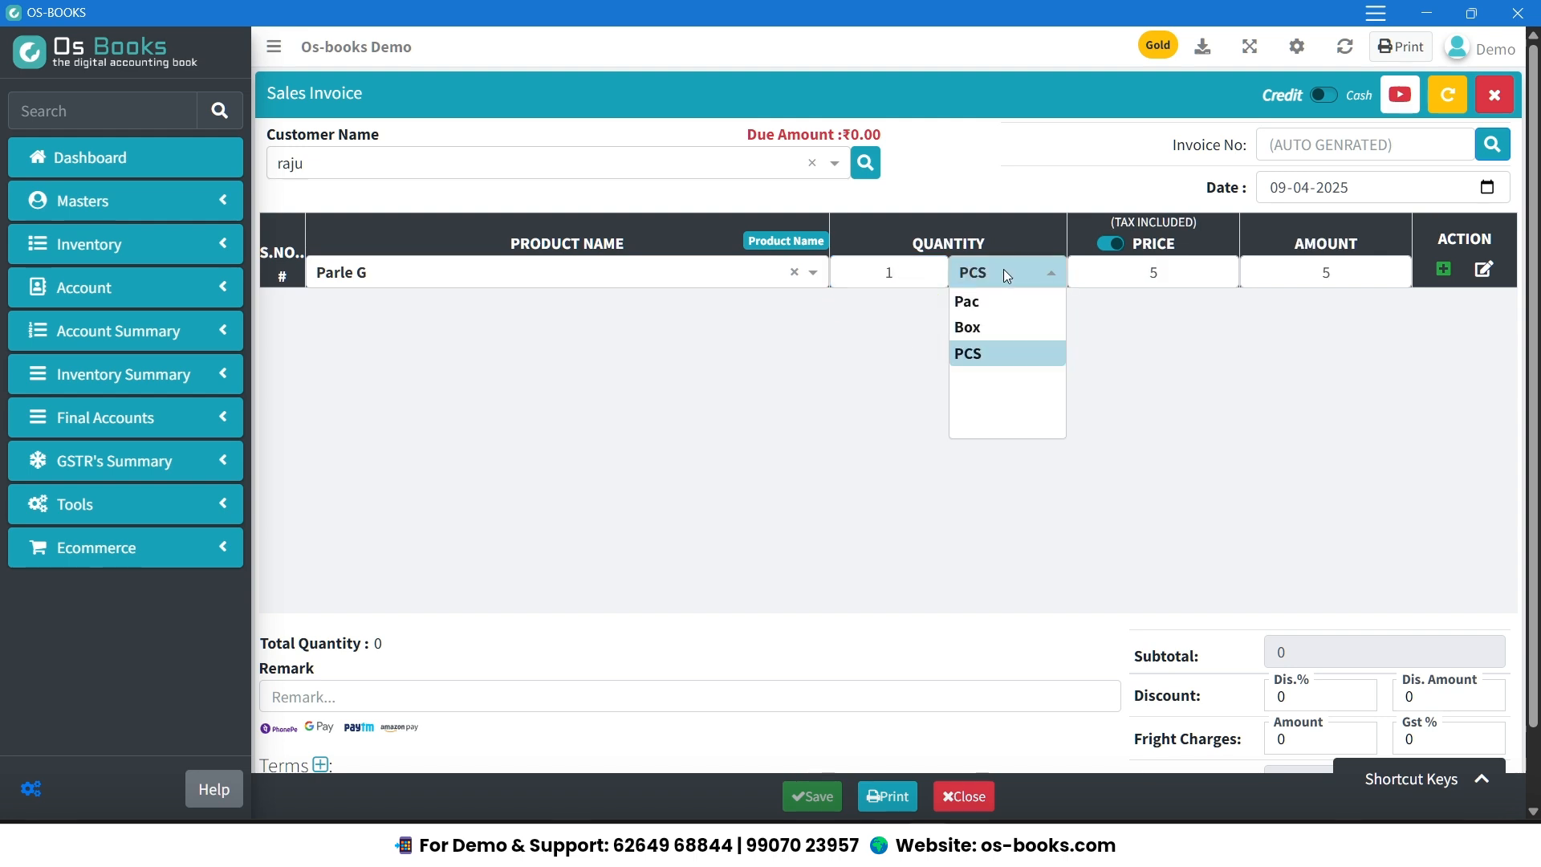
pyautogui.click(1009, 302)
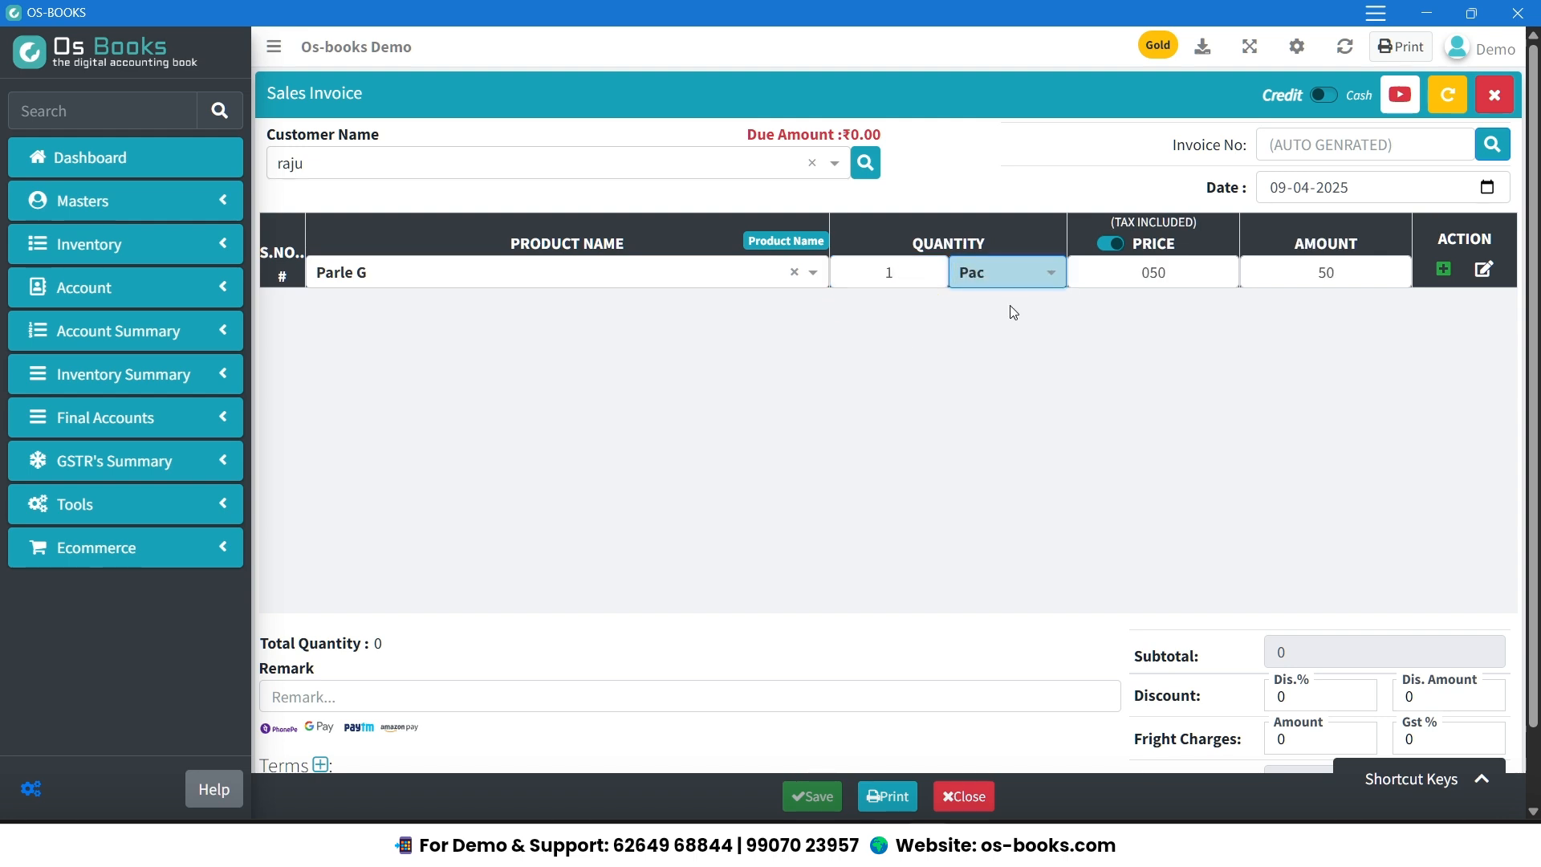
pyautogui.press('Return')
pyautogui.press('Return')
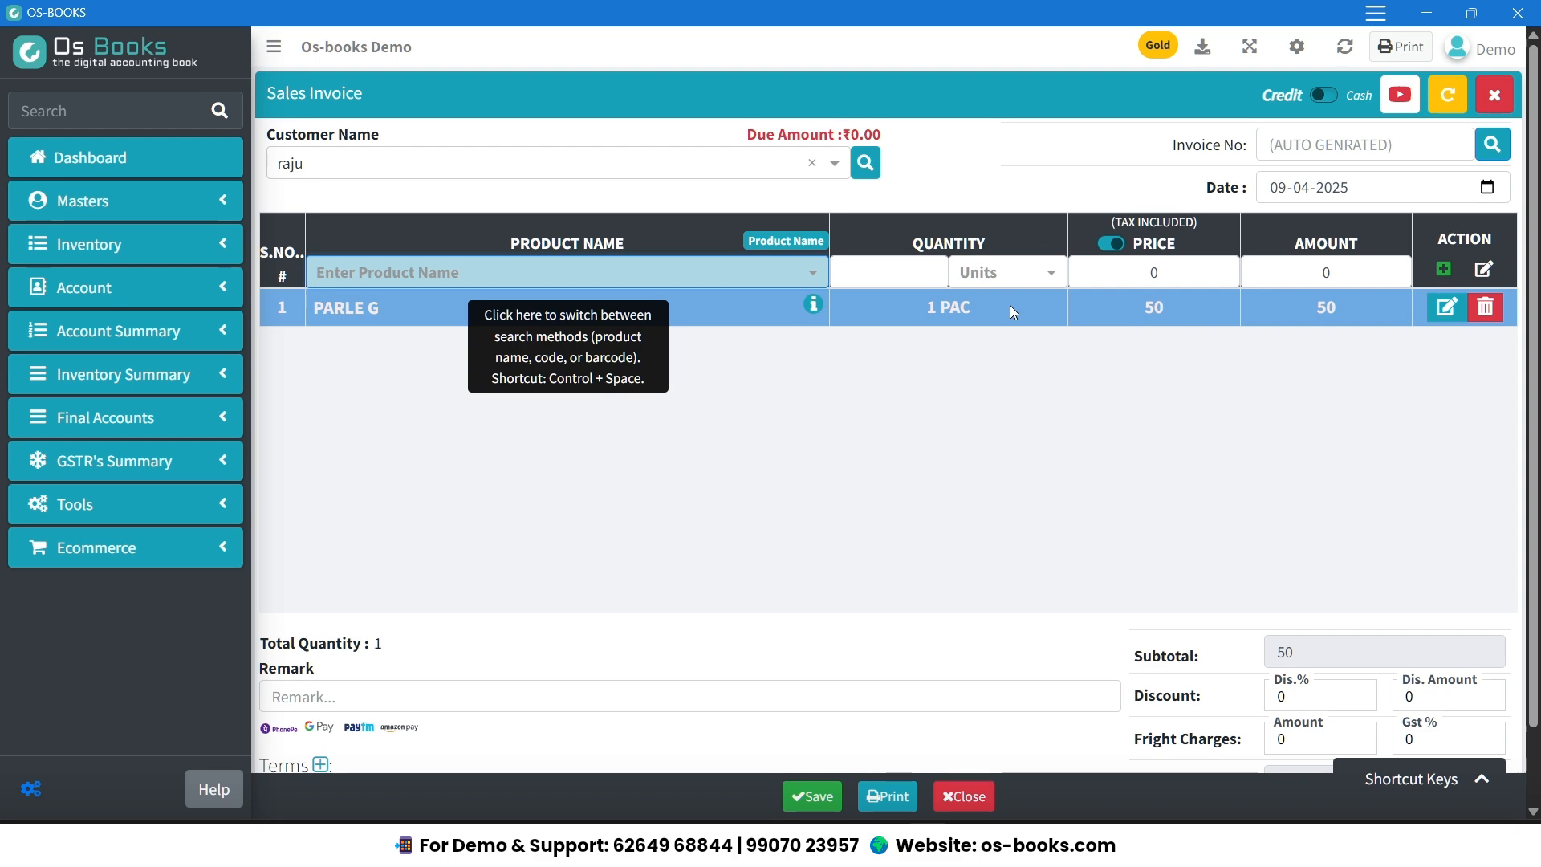
# Save the sales invoice with a paid amount of 50, leaving the payment source empty.
pyautogui.hotkey('ctrl', 's')
pyautogui.write('50')
pyautogui.press('Return')
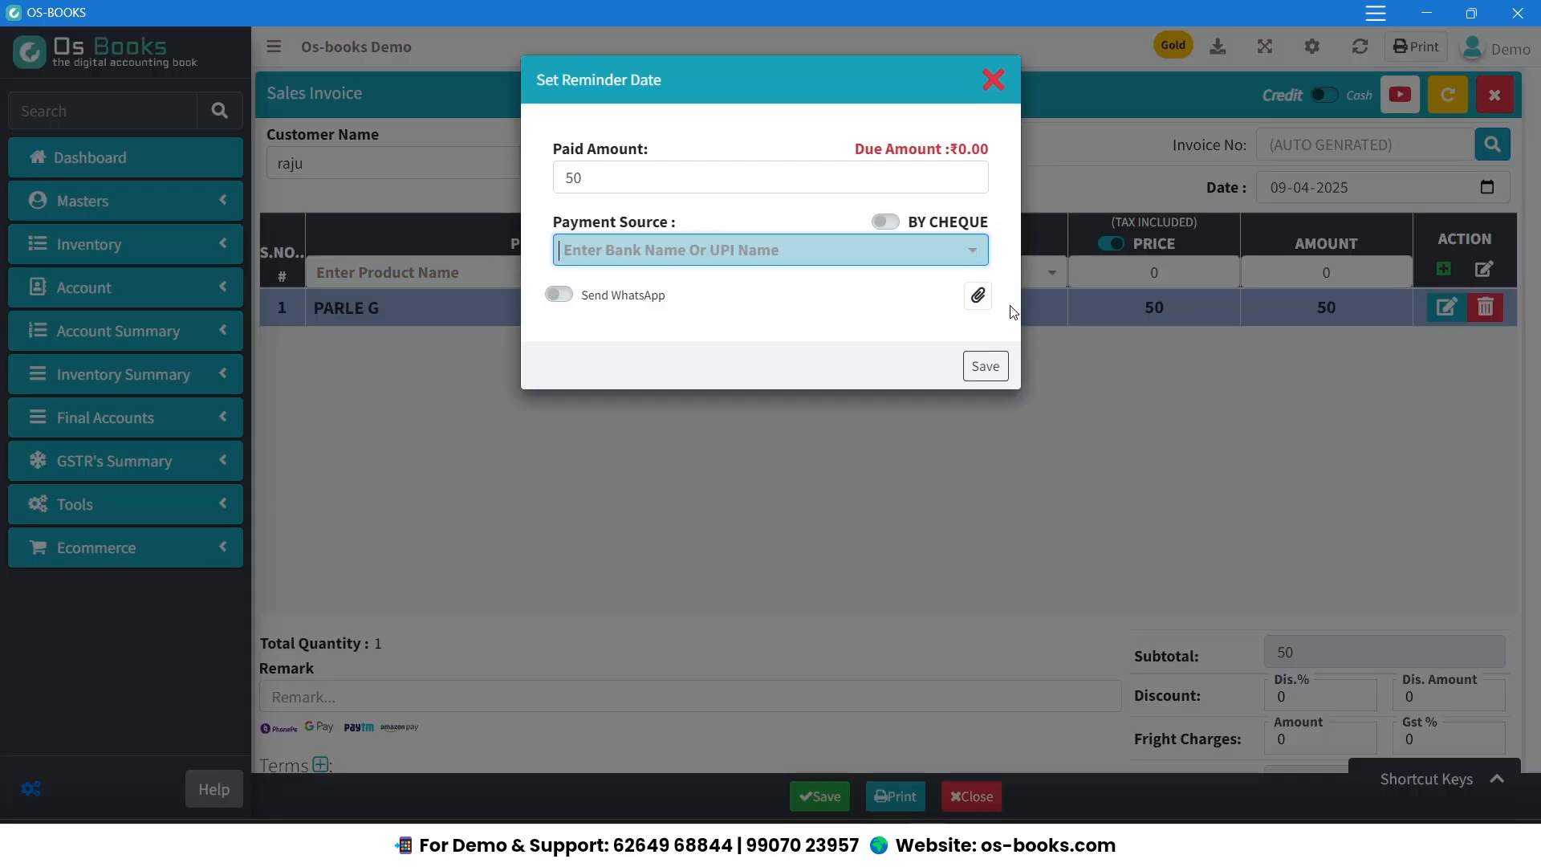
pyautogui.press('Return')
pyautogui.press('Return')
pyautogui.click(832, 540)
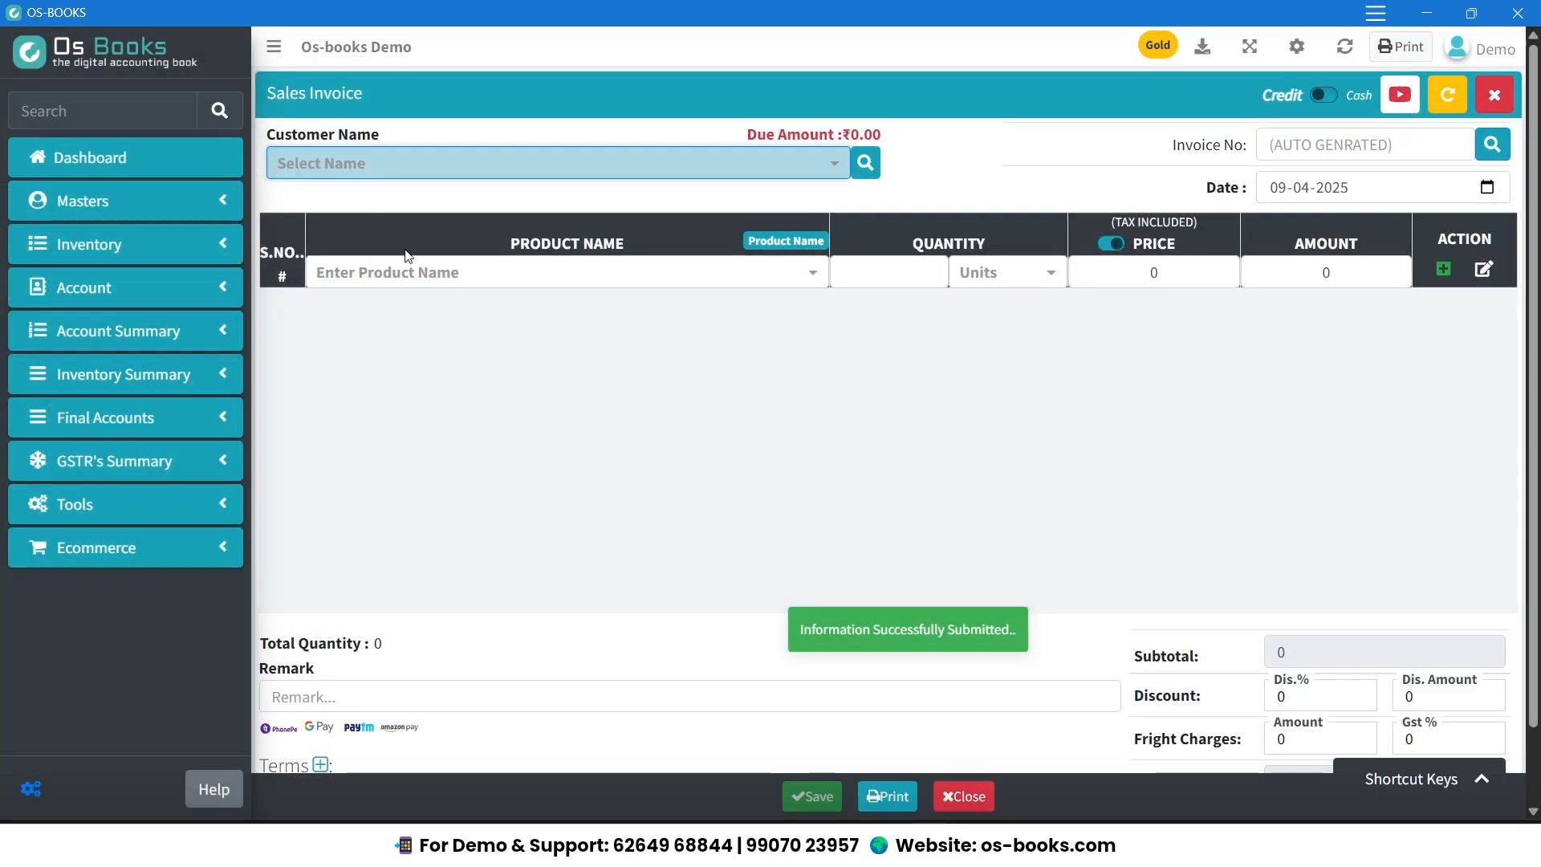
# Check Parle G's stock quantity after the Pac sale in the stock details and return to the dashboard.
pyautogui.click(233, 164)
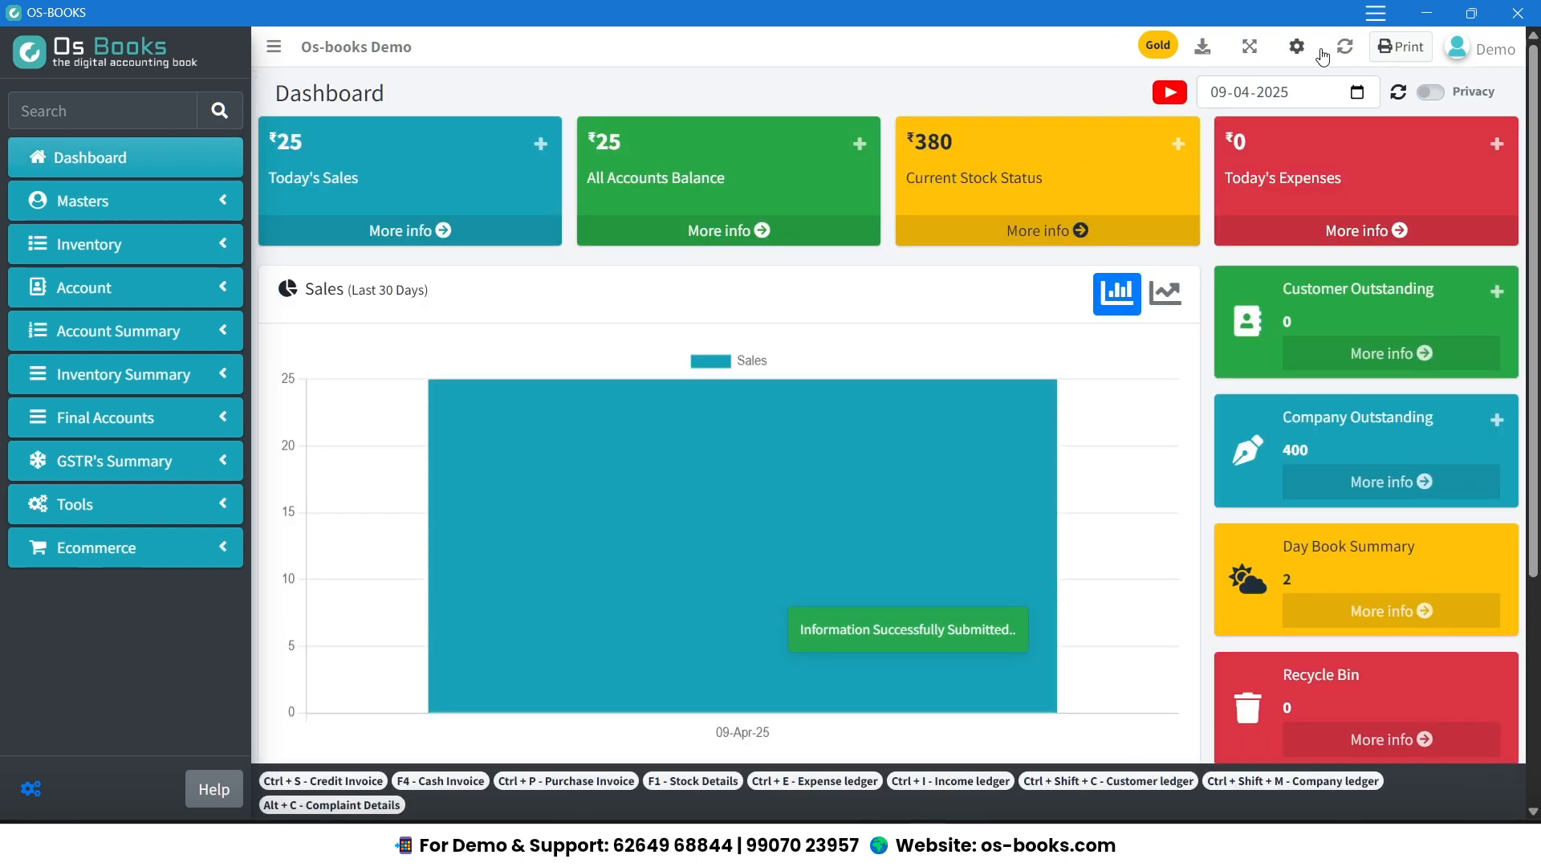
pyautogui.press('F1')
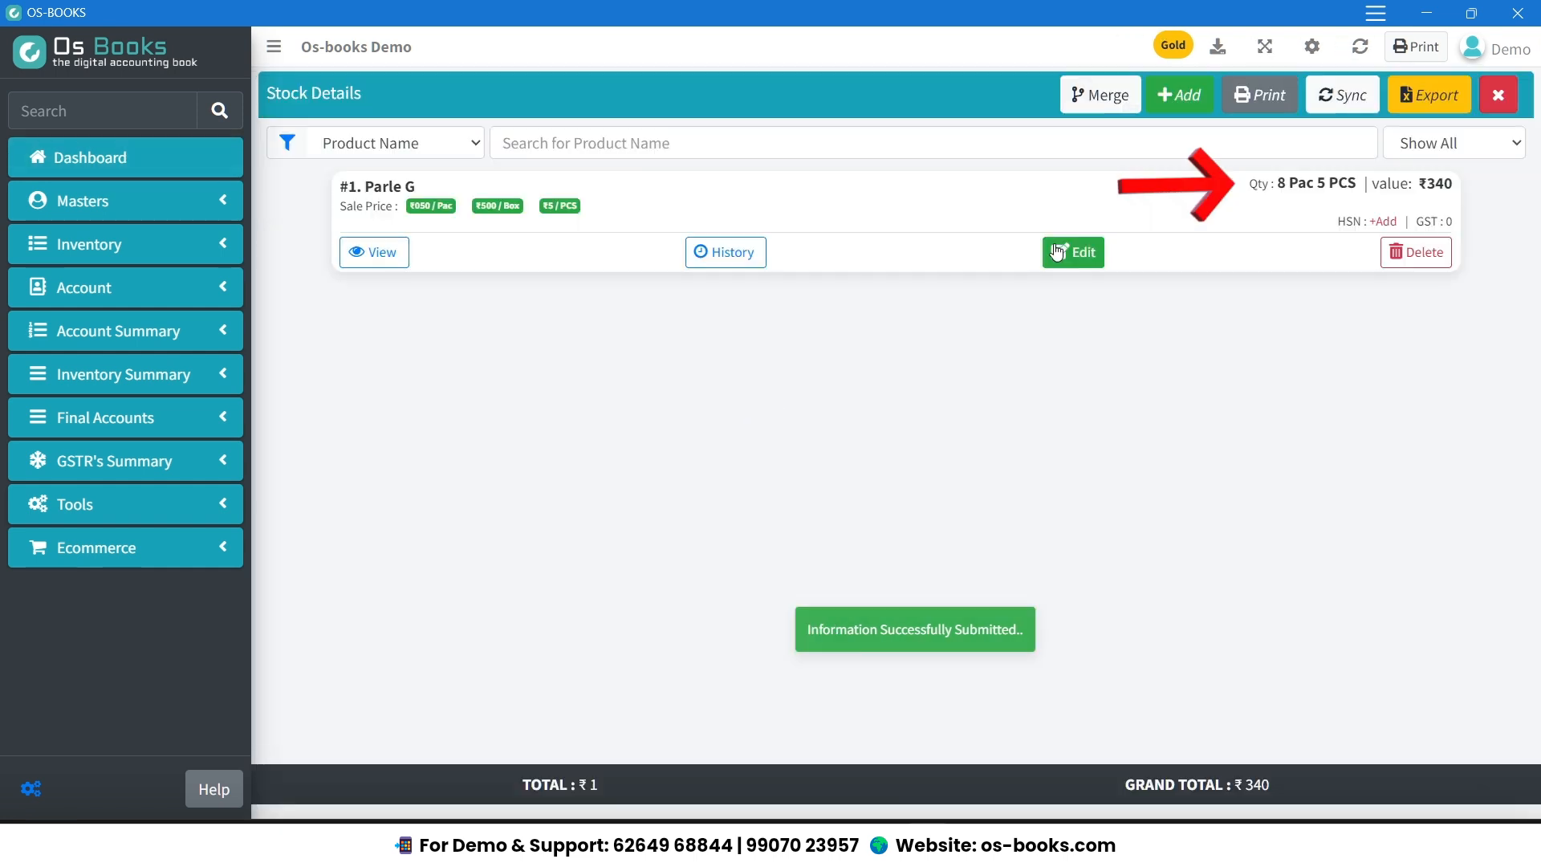
pyautogui.moveTo(1277, 183); pyautogui.dragTo(1364, 186)
pyautogui.click(1342, 220)
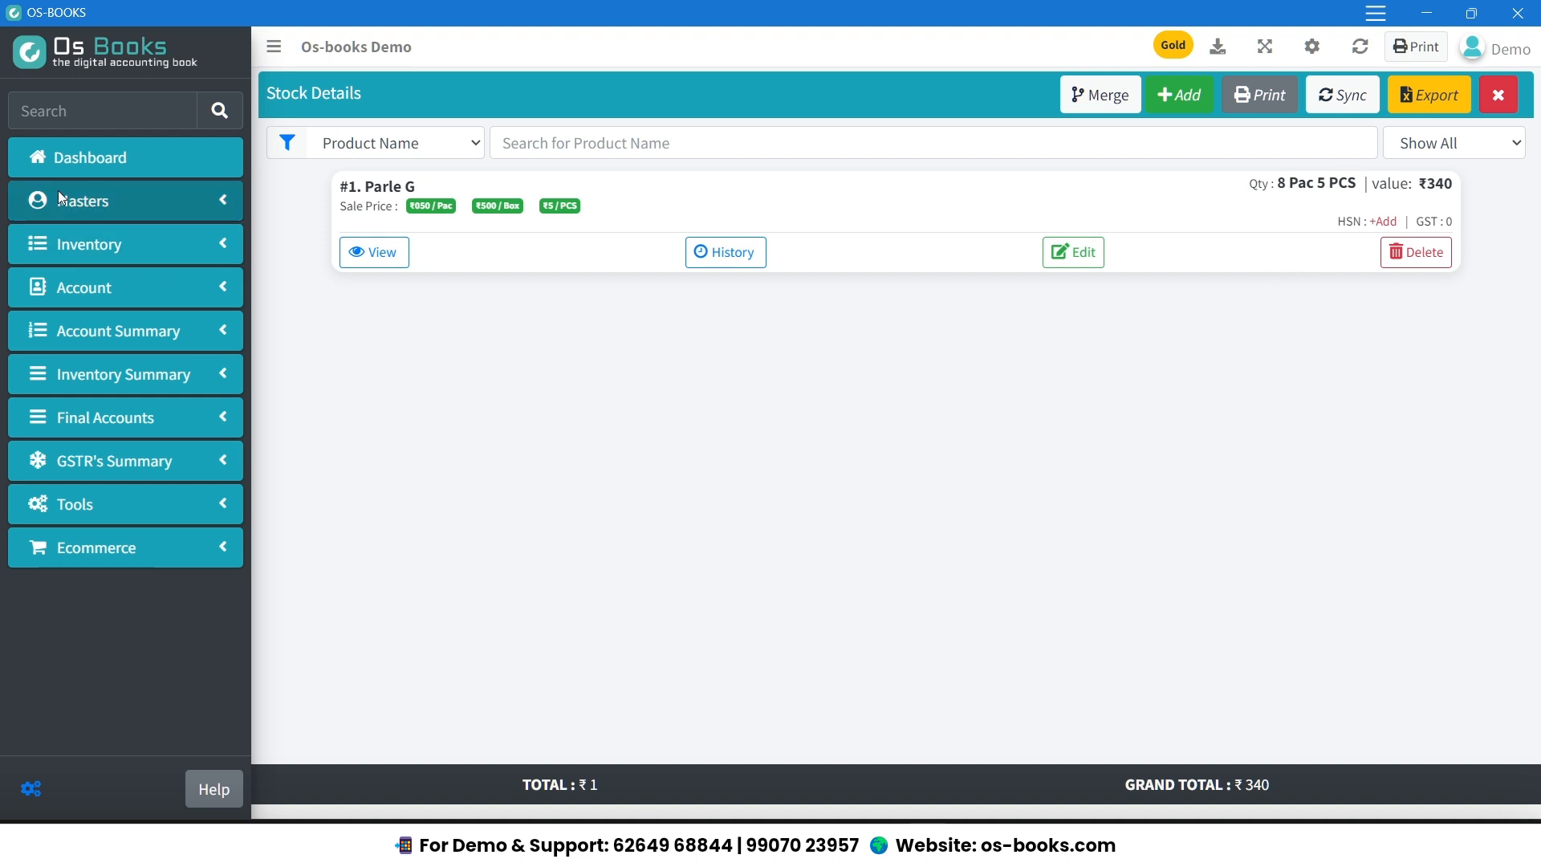
pyautogui.click(124, 158)
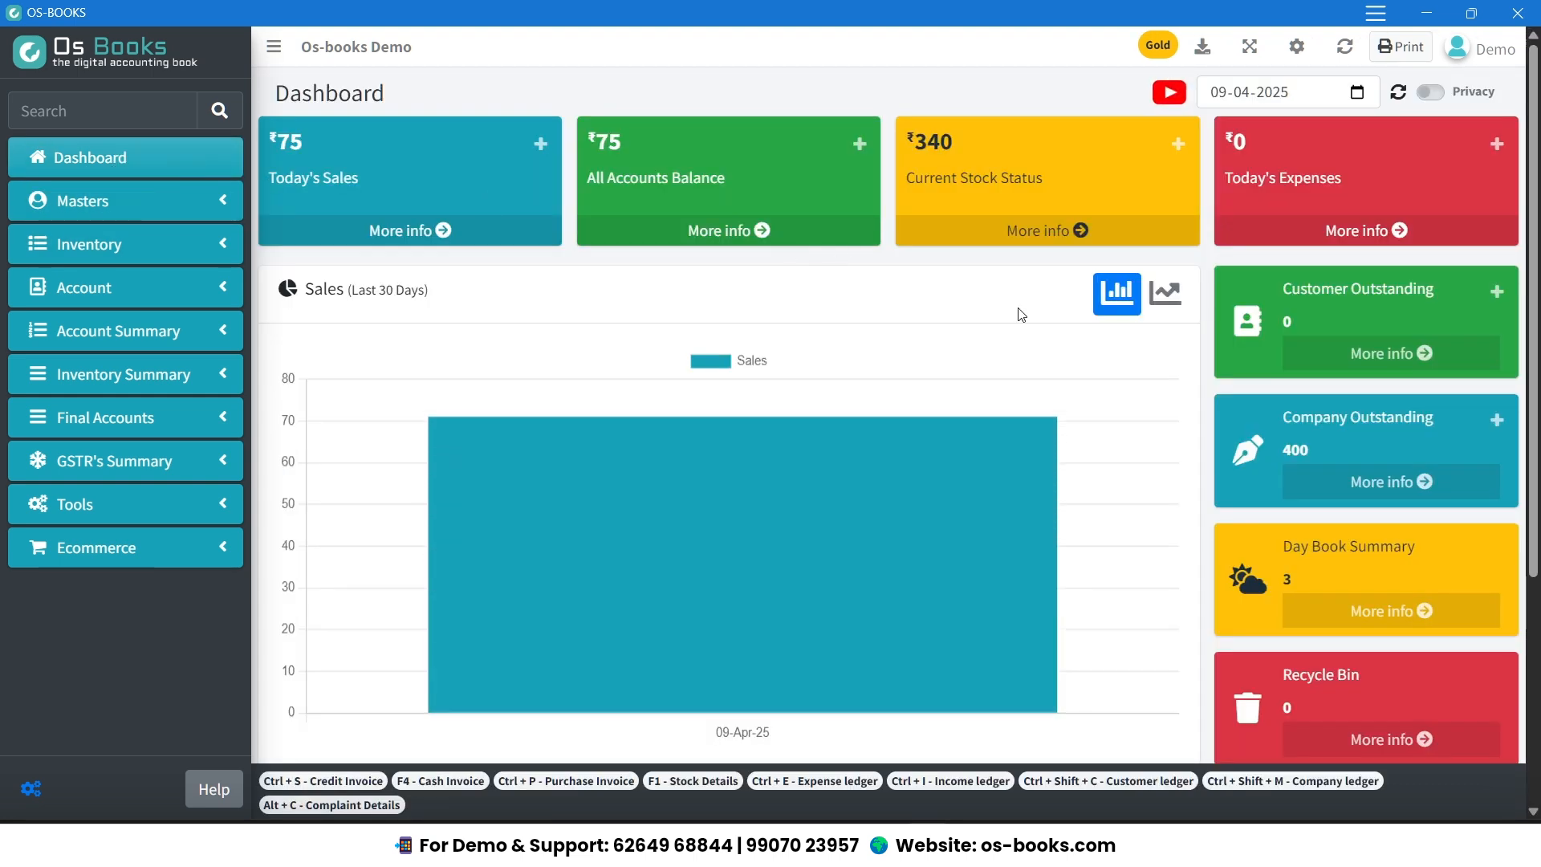